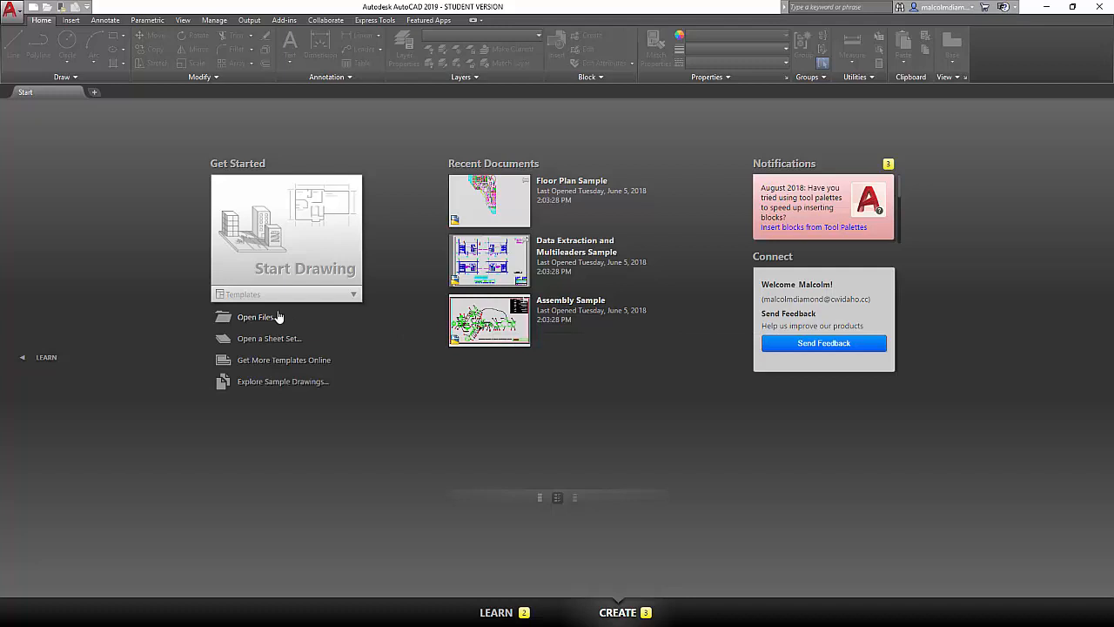
Step: Start a new blank drawing and dock the floating command line below the drawing area
left_click(295, 237)
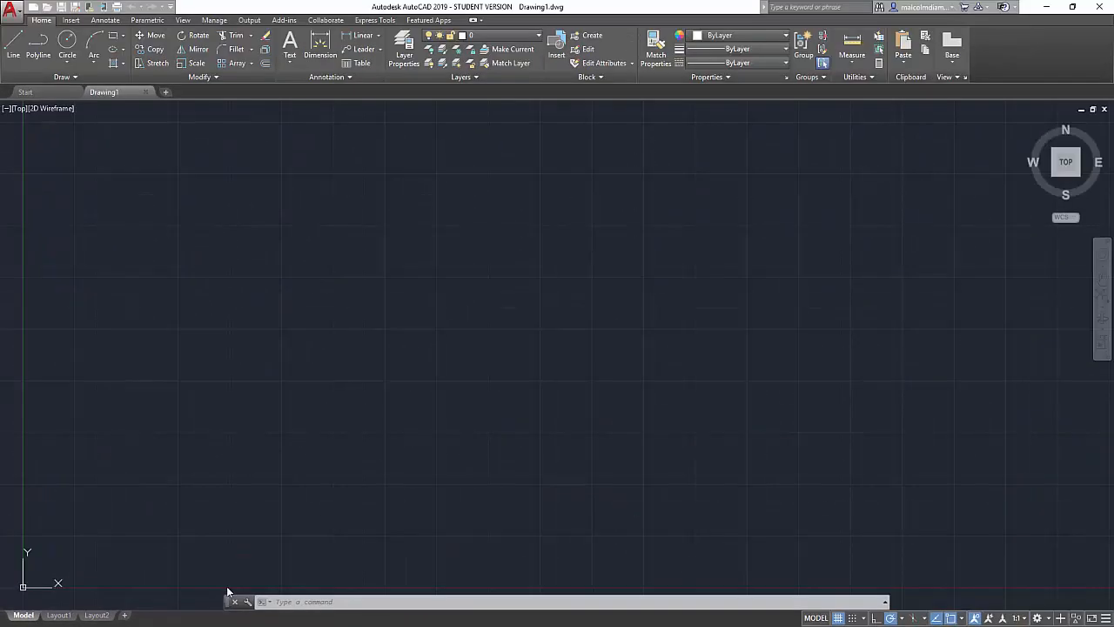
mouse_move(228, 592)
left_mouse_down()
mouse_move(228, 426)
mouse_move(169, 422)
mouse_move(221, 469)
mouse_move(222, 409)
mouse_move(220, 607)
left_mouse_up()
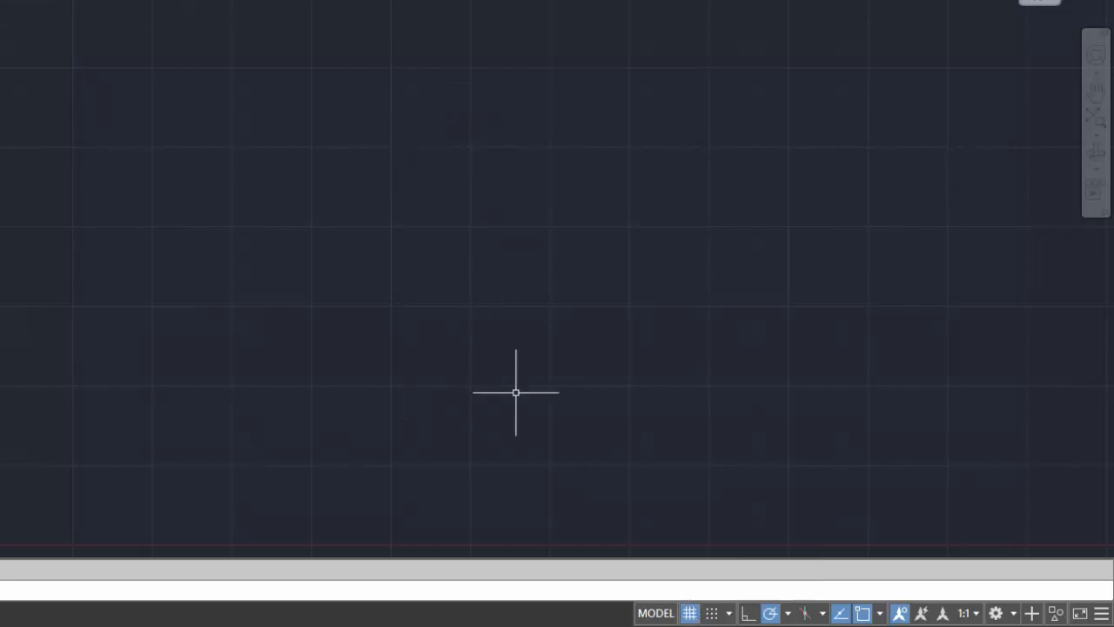
Step: Toggle the drawing grid off and back on, and turn on snap mode
left_click(689, 614)
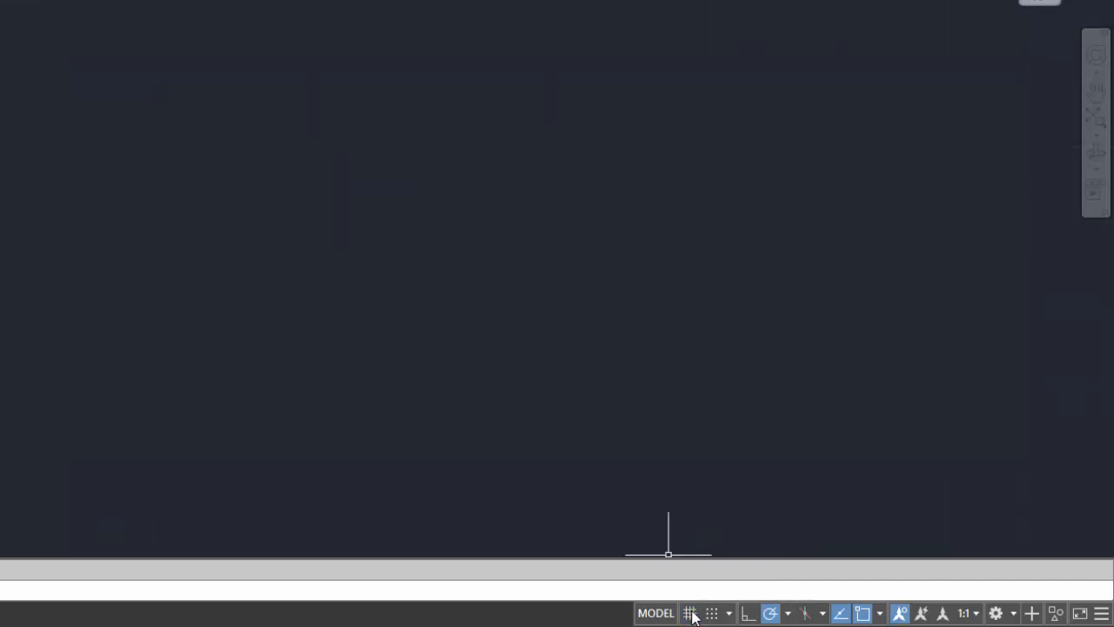
left_click(689, 613)
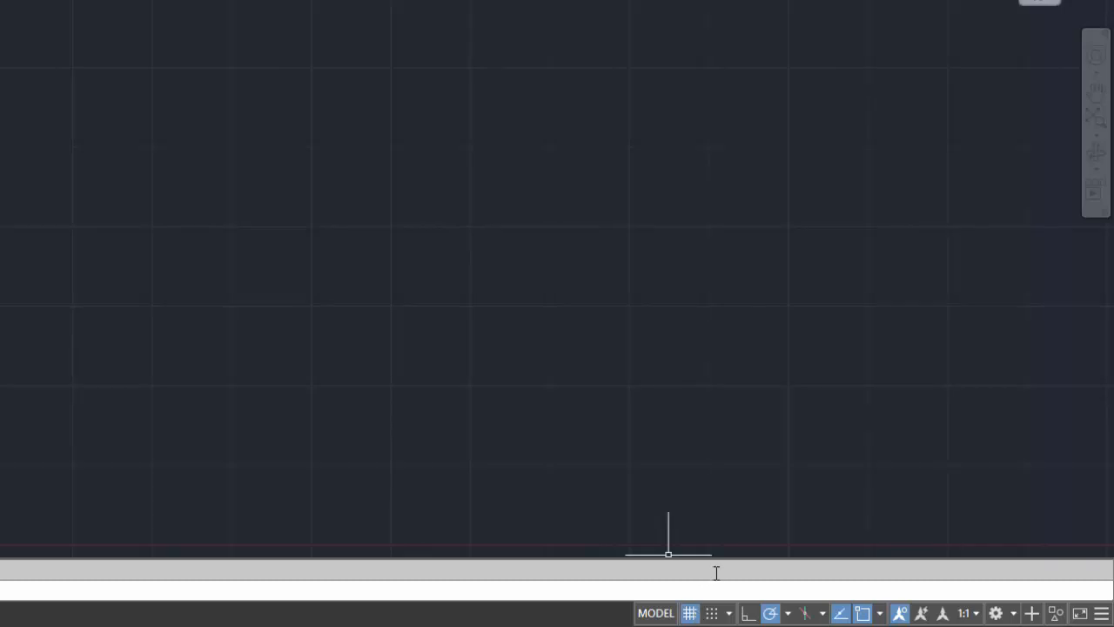
left_click(712, 614)
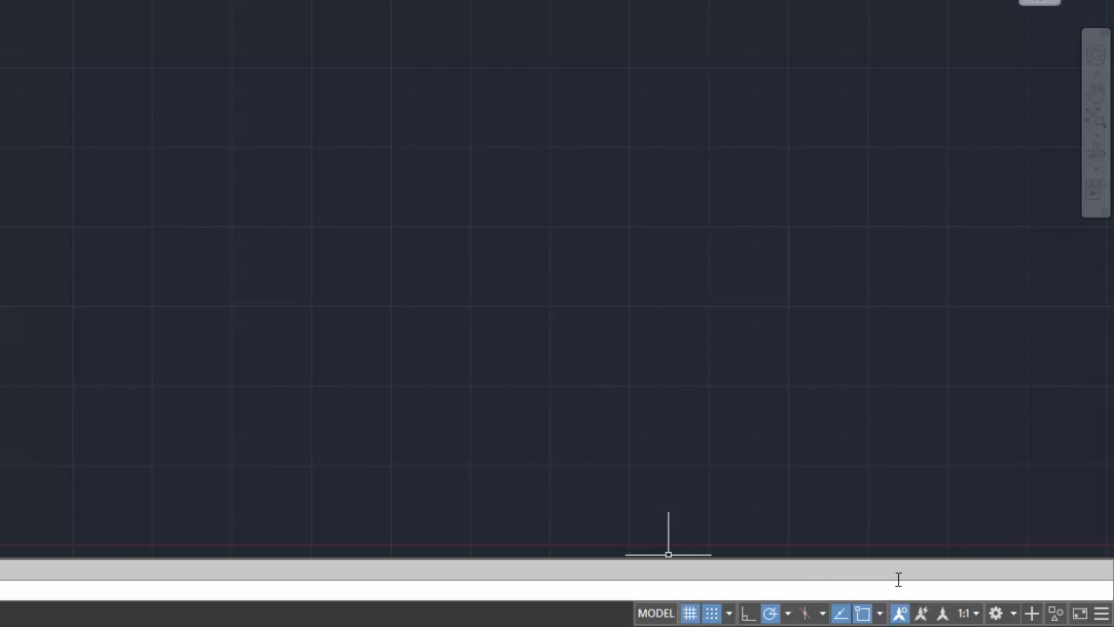
Step: Add the Dynamic Input and Dynamic UCS toggles to the status bar, and switch Dynamic Input on and off again
left_click(1102, 614)
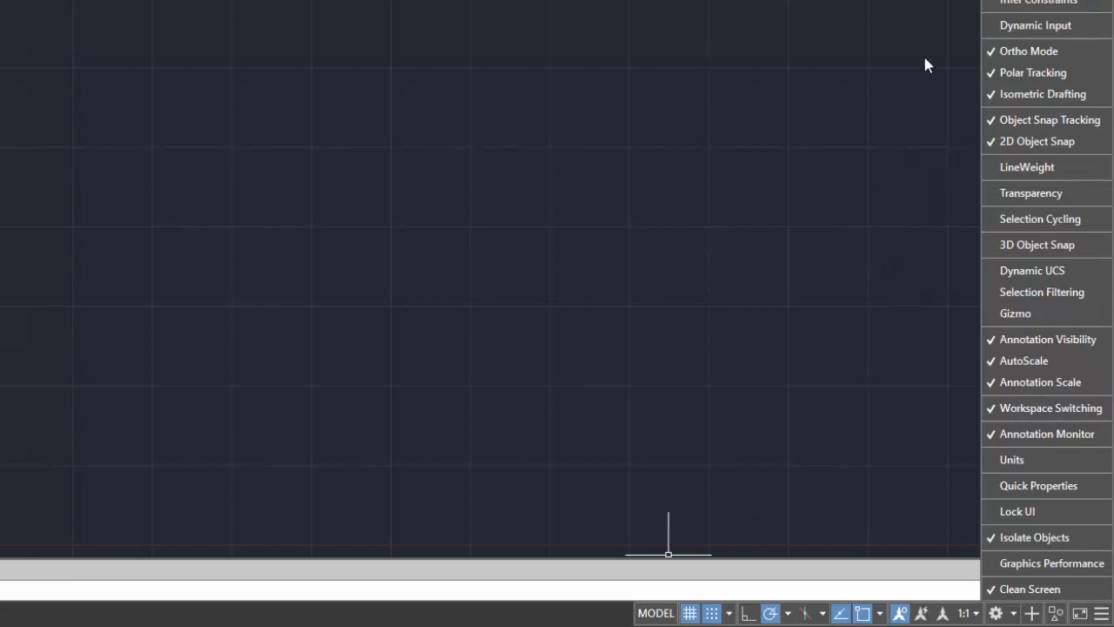
left_click(1016, 26)
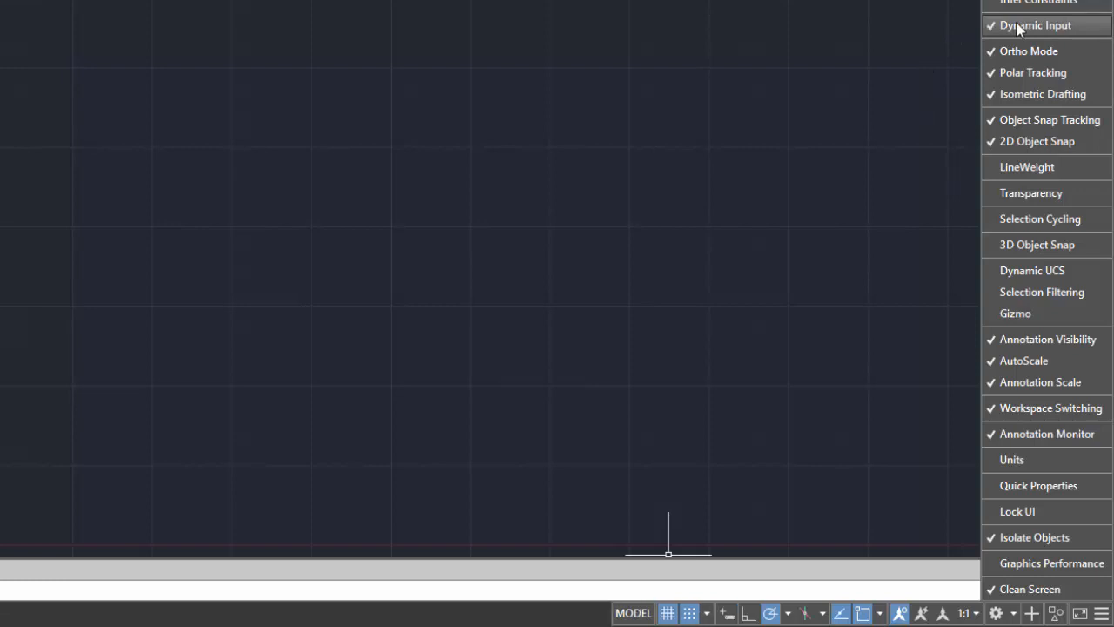
left_click(1036, 270)
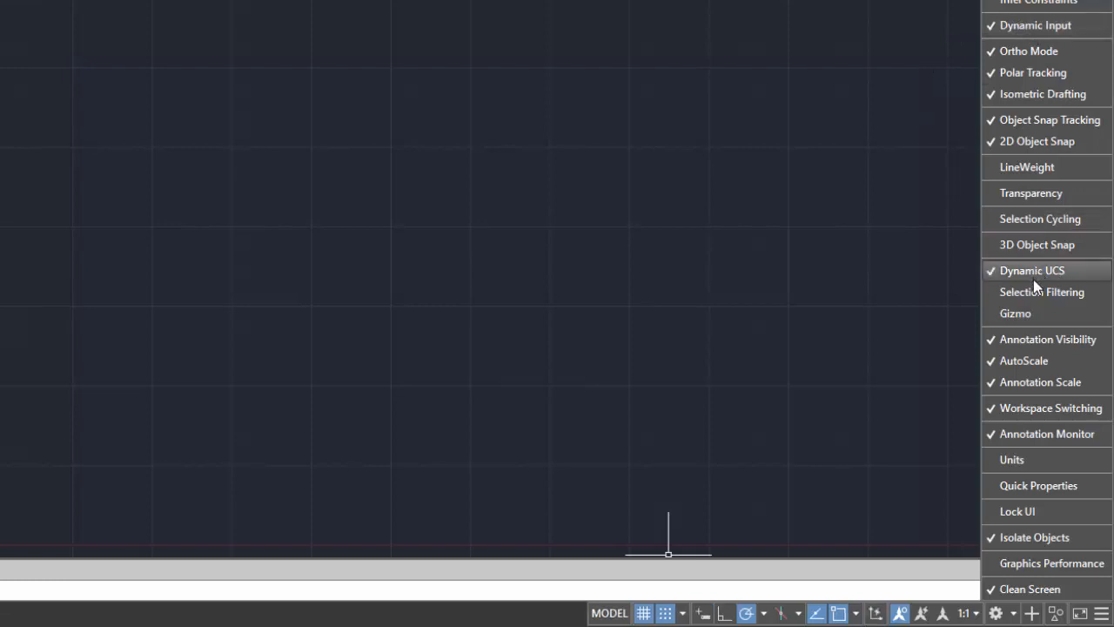
left_click(1100, 614)
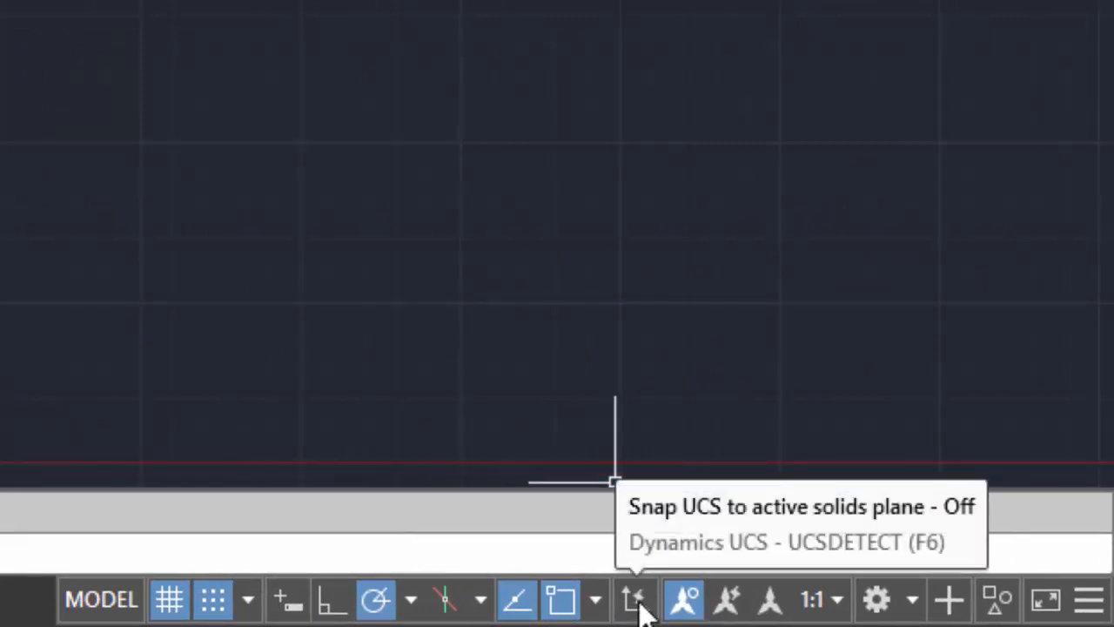
left_click(295, 603)
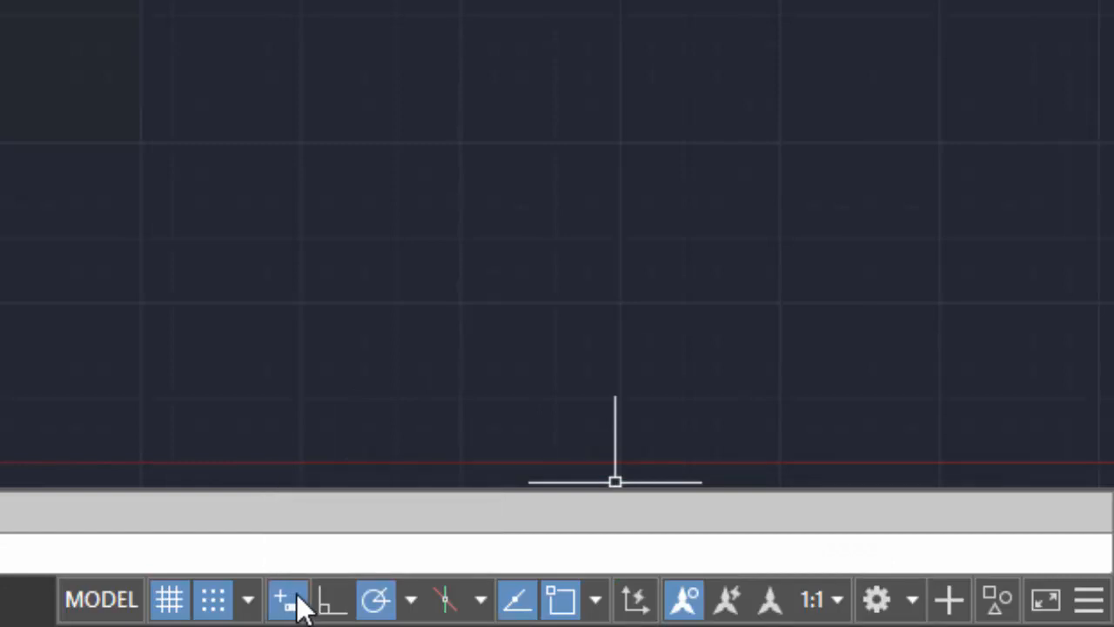
left_click(296, 603)
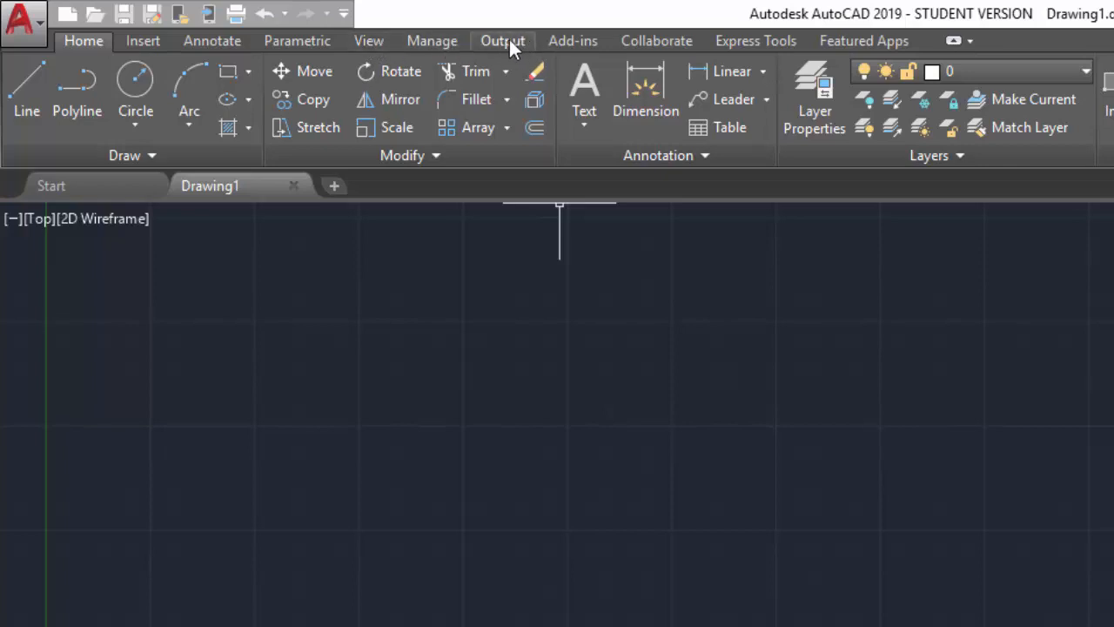
Step: Show the 3D Tools and Visualize tabs in the ribbon
right_click(663, 49)
mouse_move(711, 120)
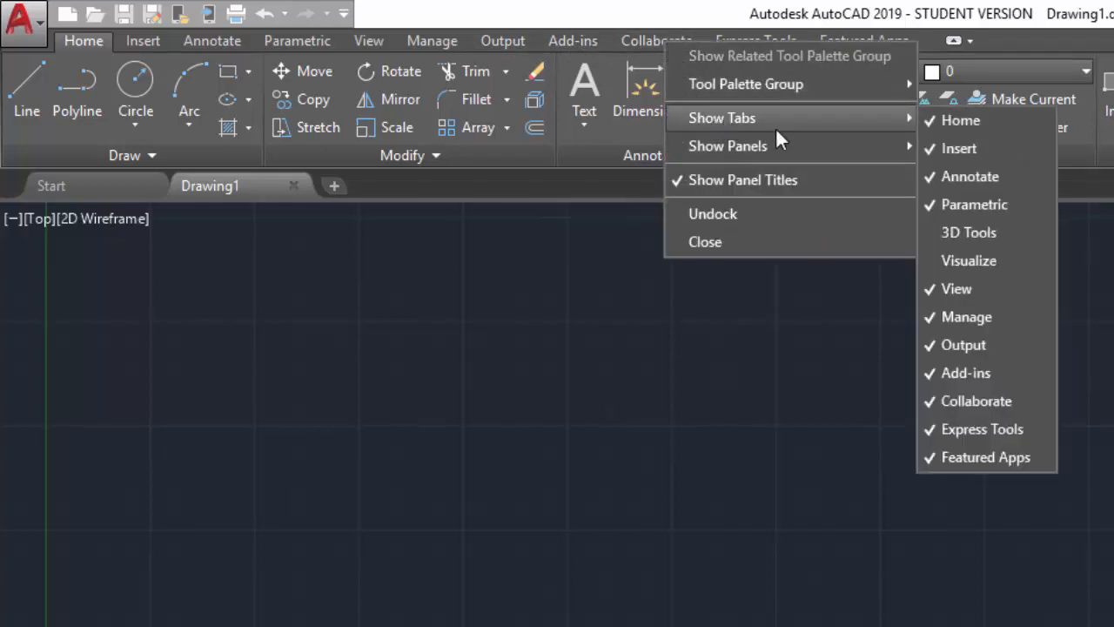
left_click(971, 229)
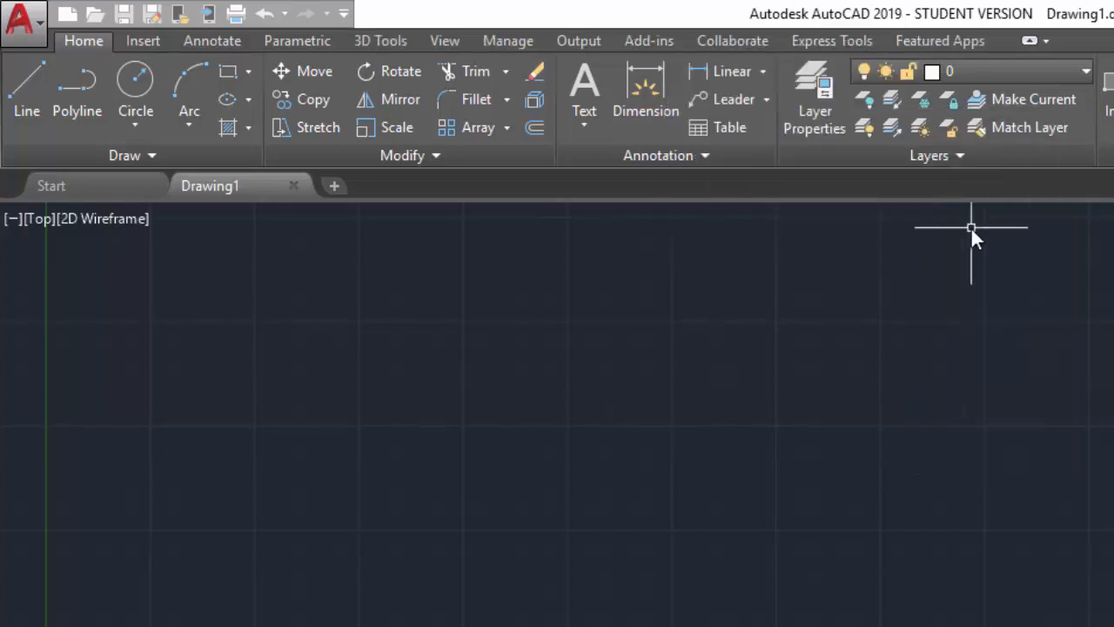
right_click(742, 41)
mouse_move(818, 128)
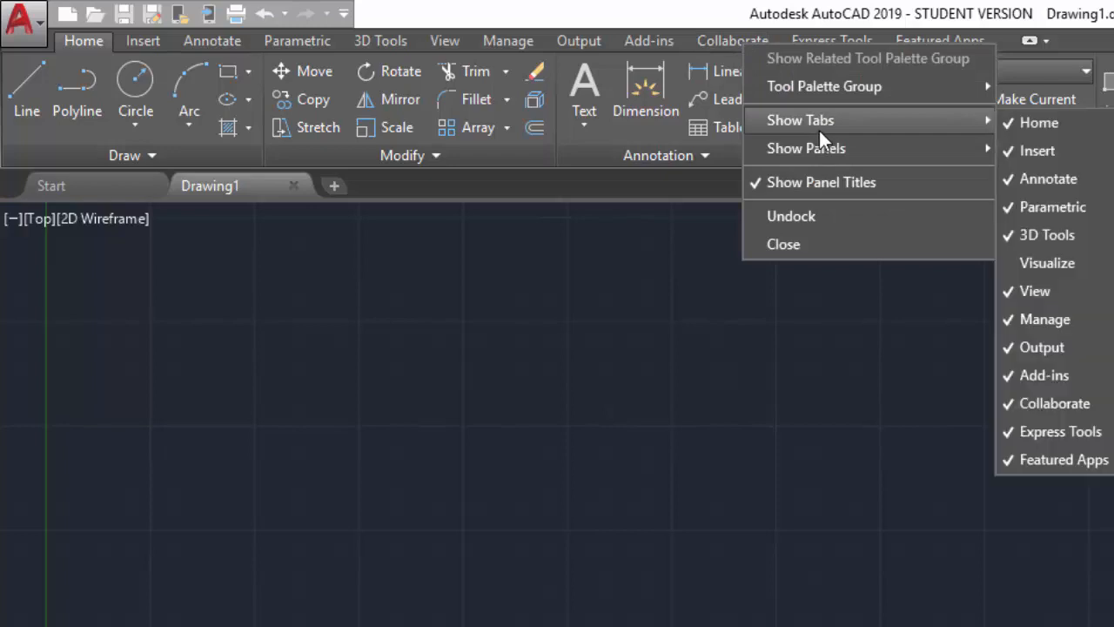
left_click(1049, 263)
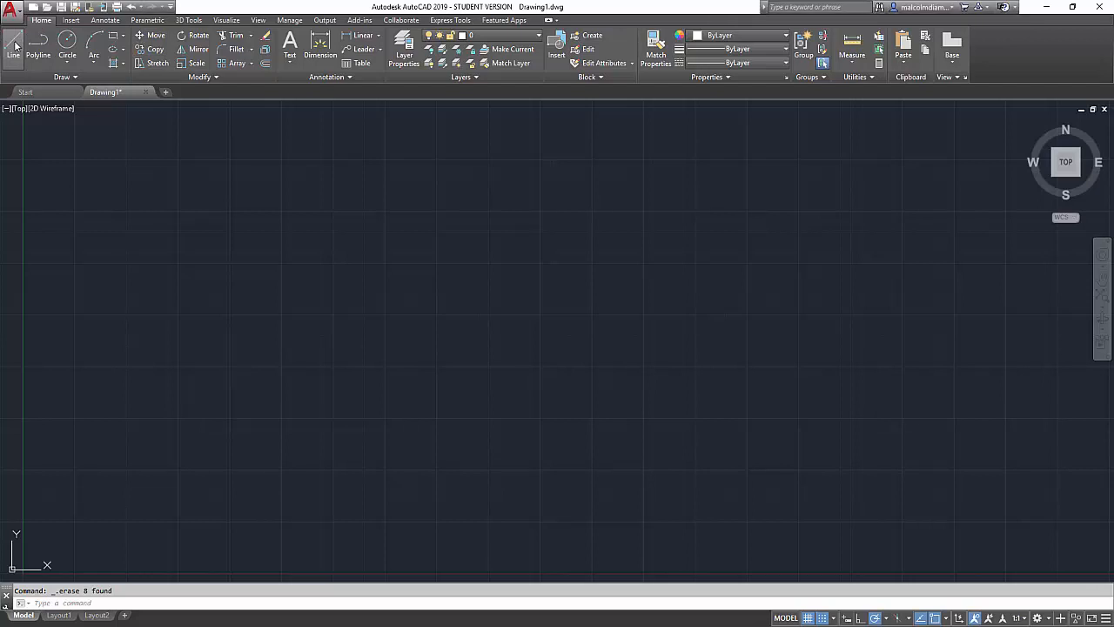
Step: Draw a closed six-sided stepped outline with the Line command near the upper-left of the drawing area, with a 1-unit drop at the step
left_click(15, 46)
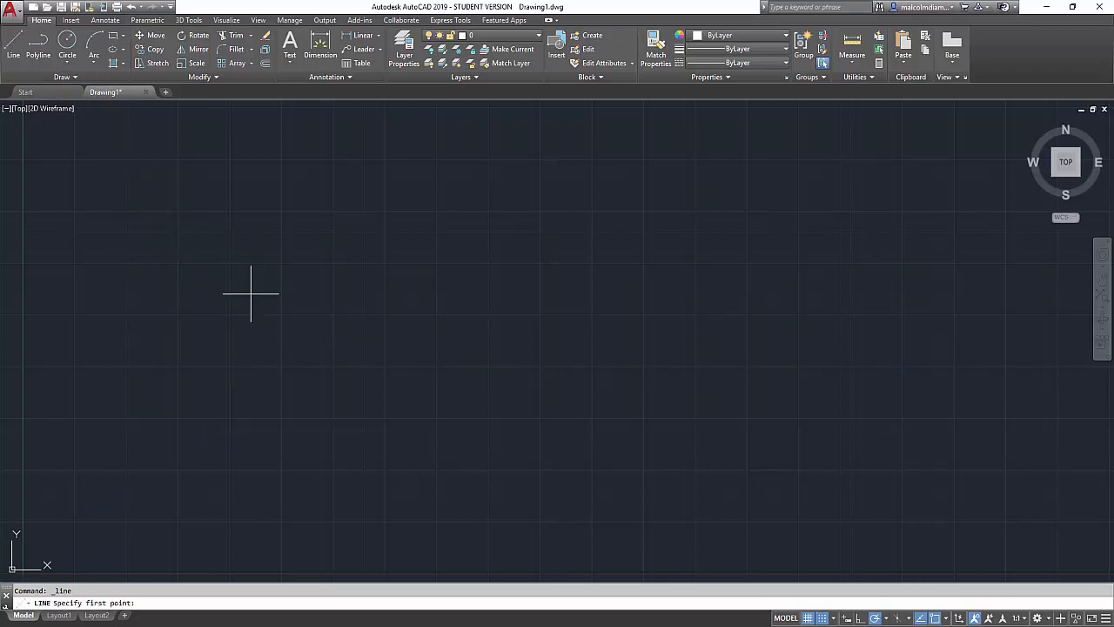
left_click(106, 189)
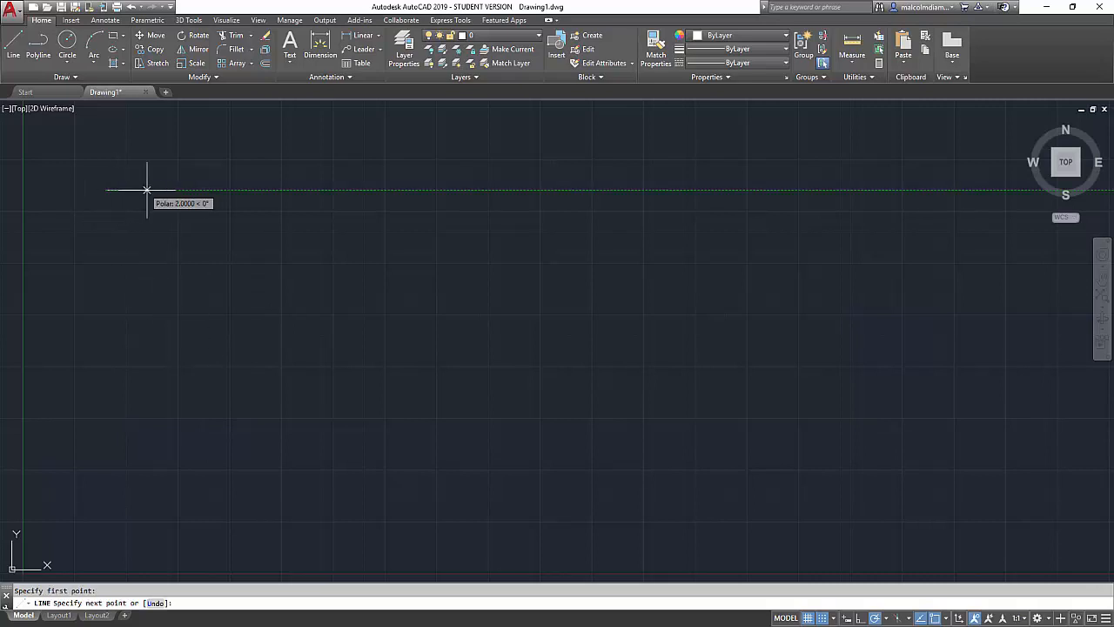
left_click(178, 189)
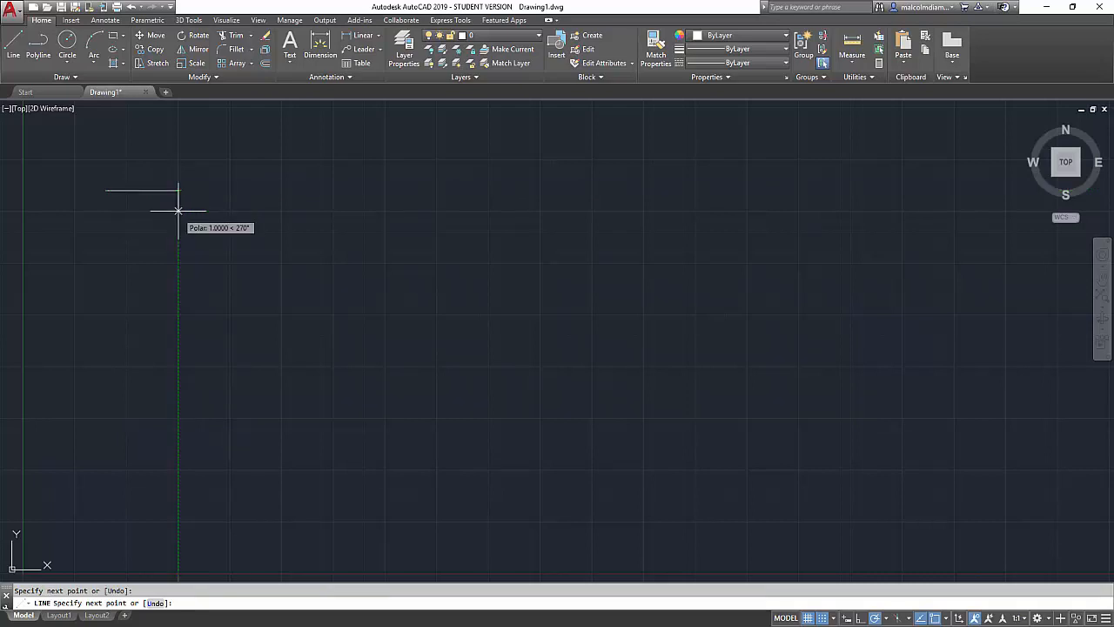
left_click(178, 210)
left_click(230, 210)
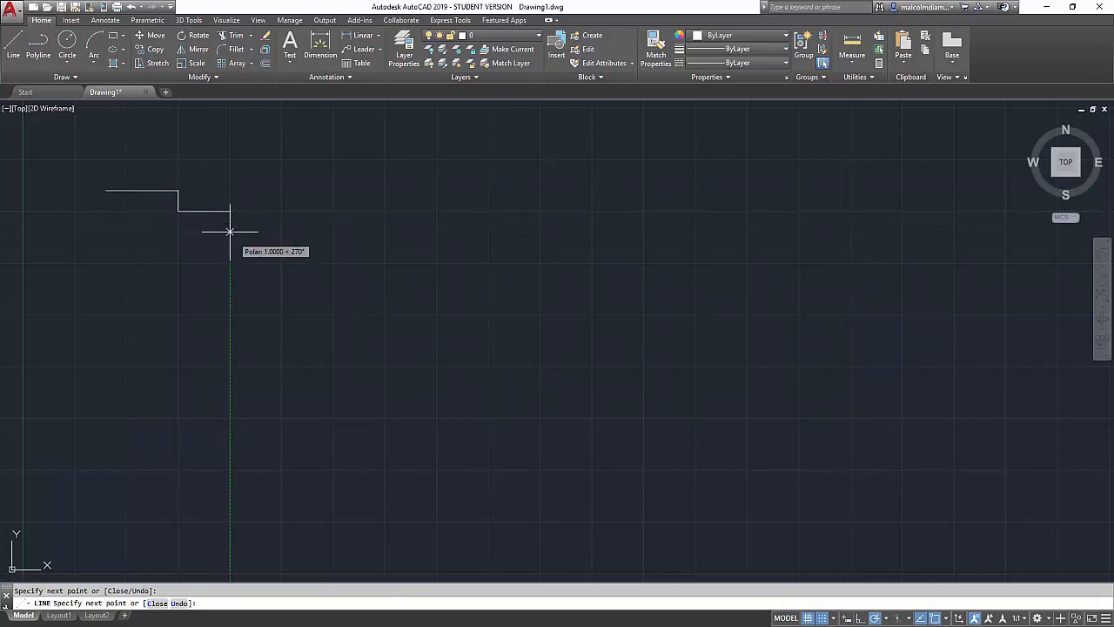
left_click(230, 241)
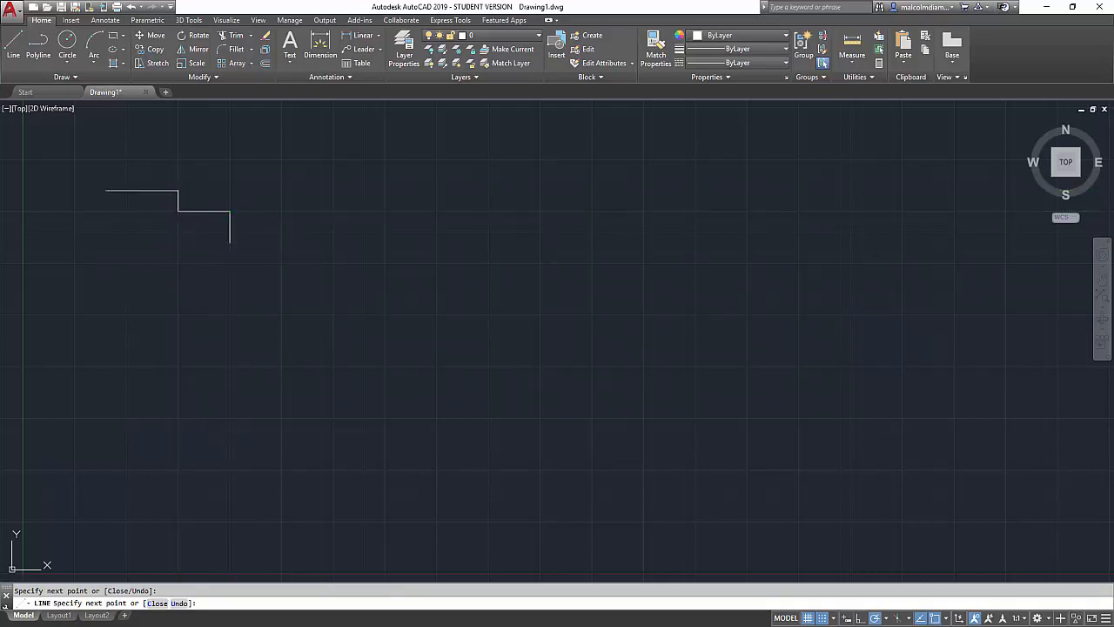
left_click(106, 241)
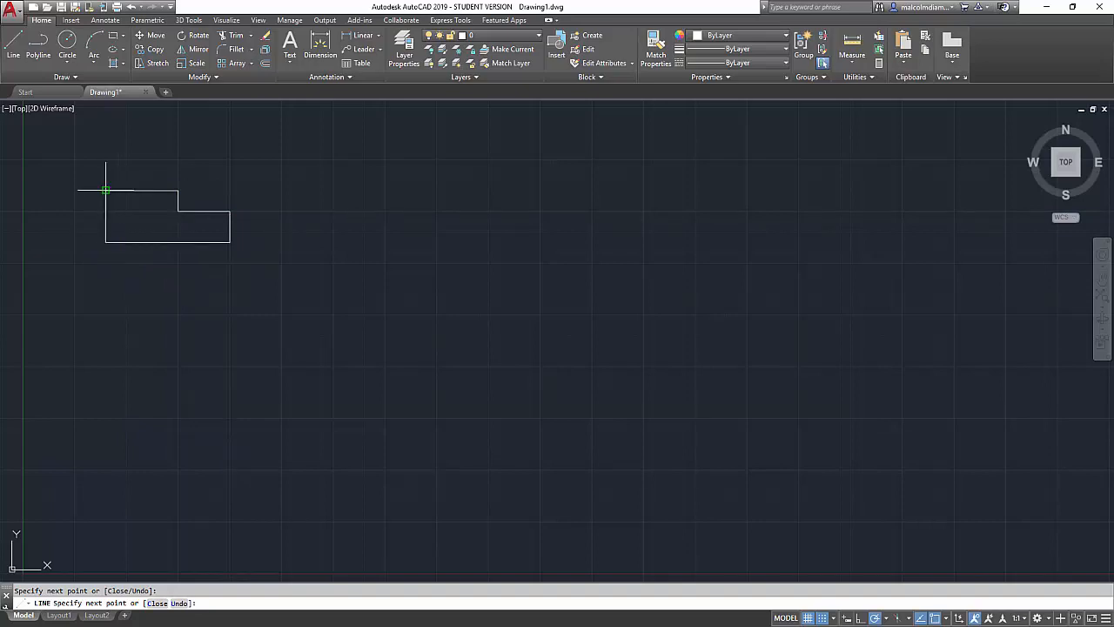
left_click(105, 189)
right_click(114, 160)
left_click(185, 164)
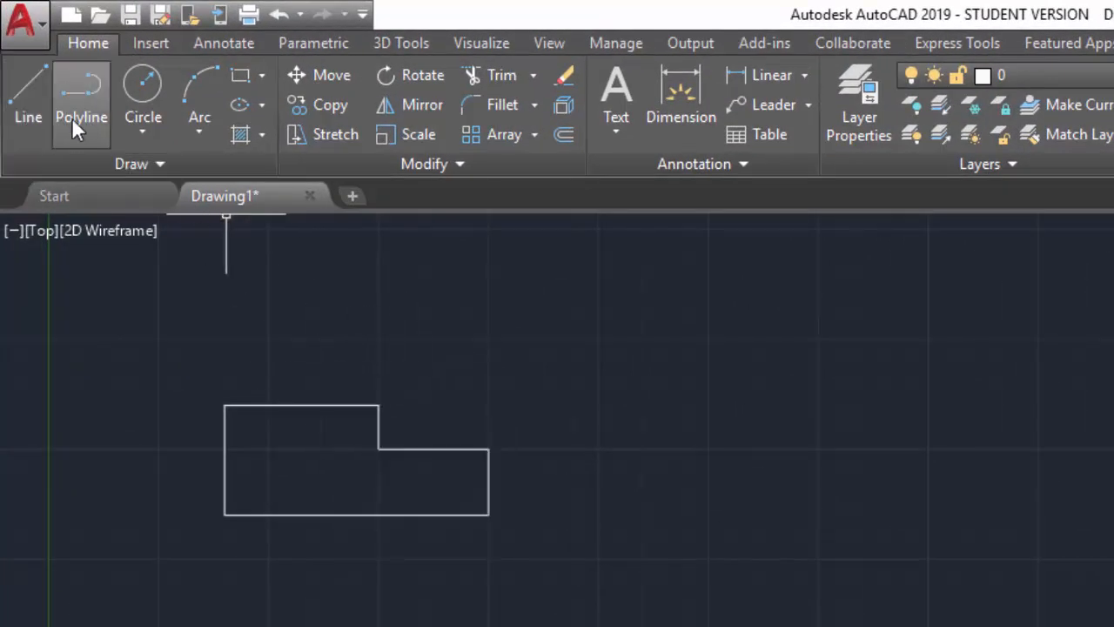
Step: Select several segments of the stepped outline individually to check whether they are separate objects, and clear the selection
left_click(309, 404)
left_click(379, 426)
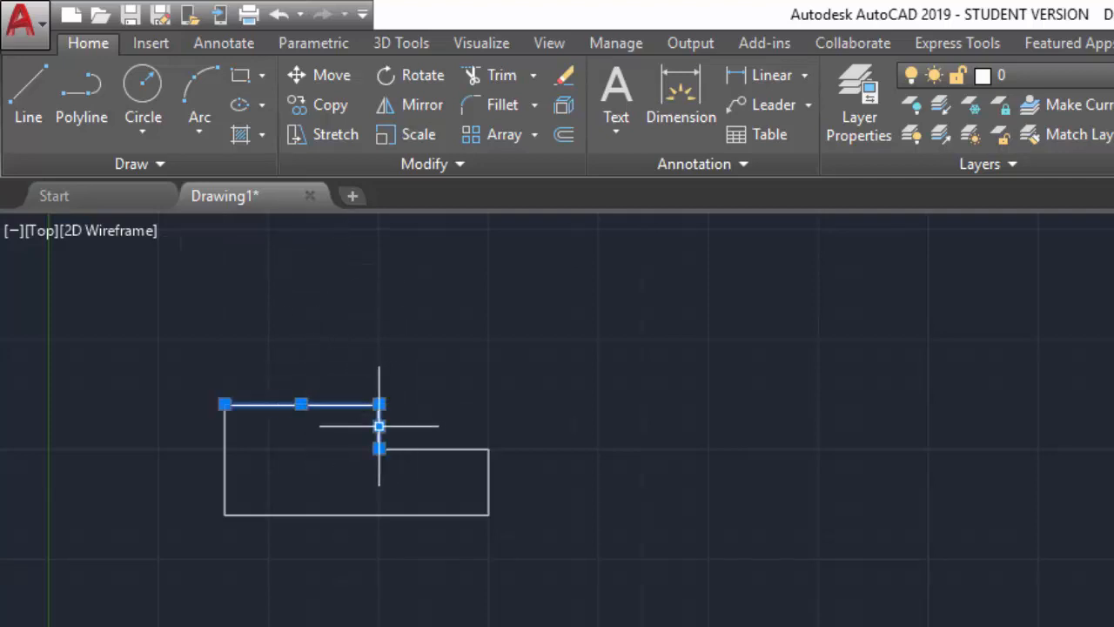
left_click(451, 452)
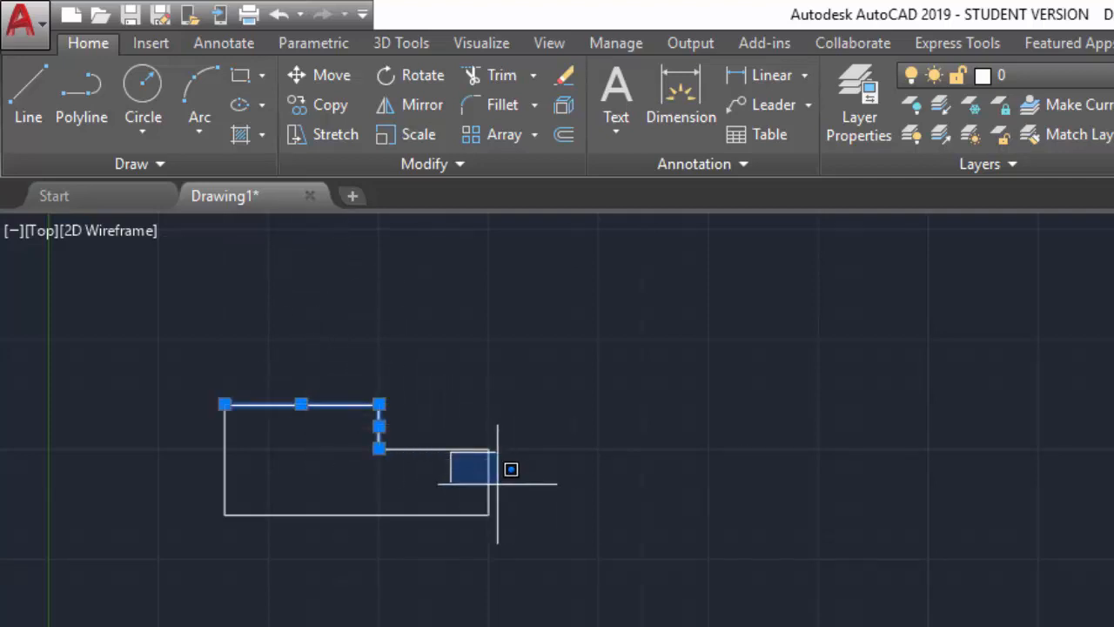
left_click(492, 484)
left_click(490, 481)
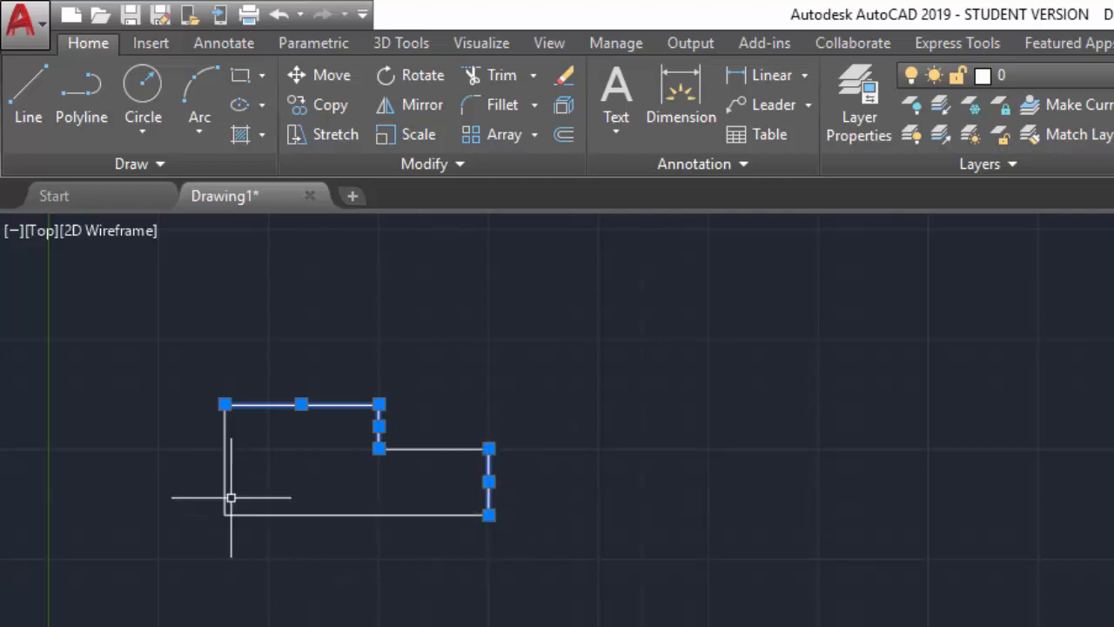
left_click(223, 484)
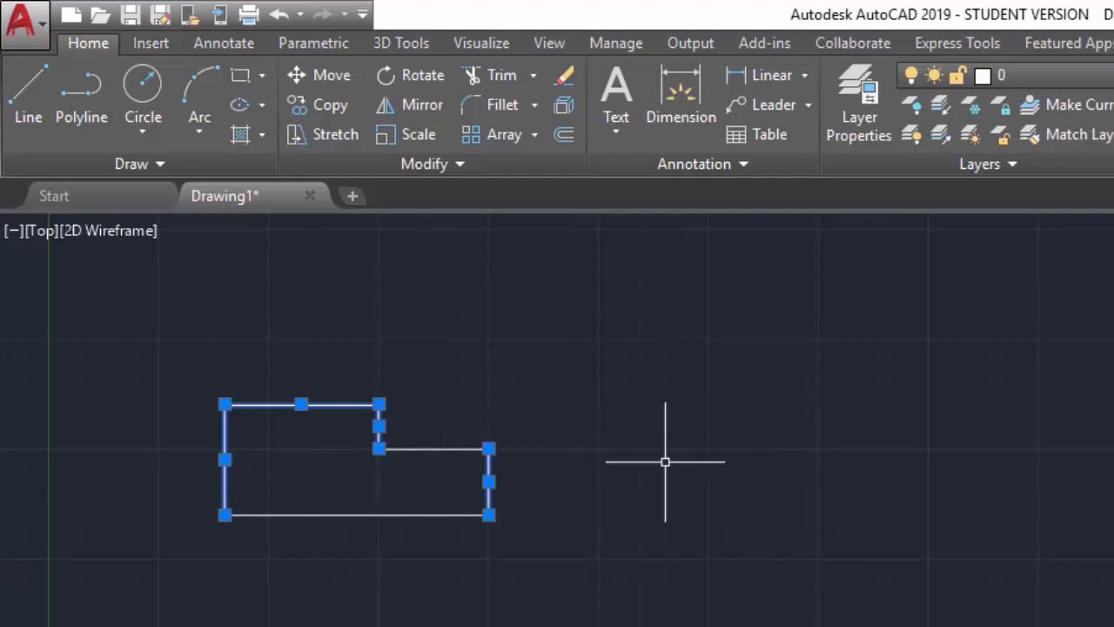
key("Escape")
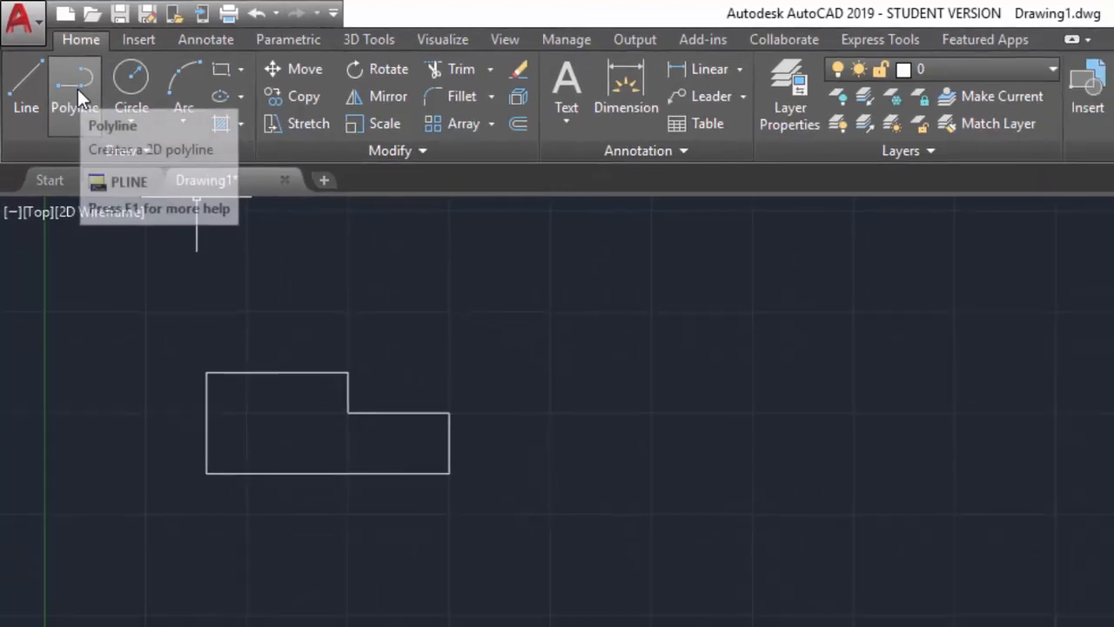
Step: Draw a closed polyline below the stepped outline: a rectangular body with a narrower neck ending in a chamfered nose with a 1-unit vertical tip
left_click(50, 63)
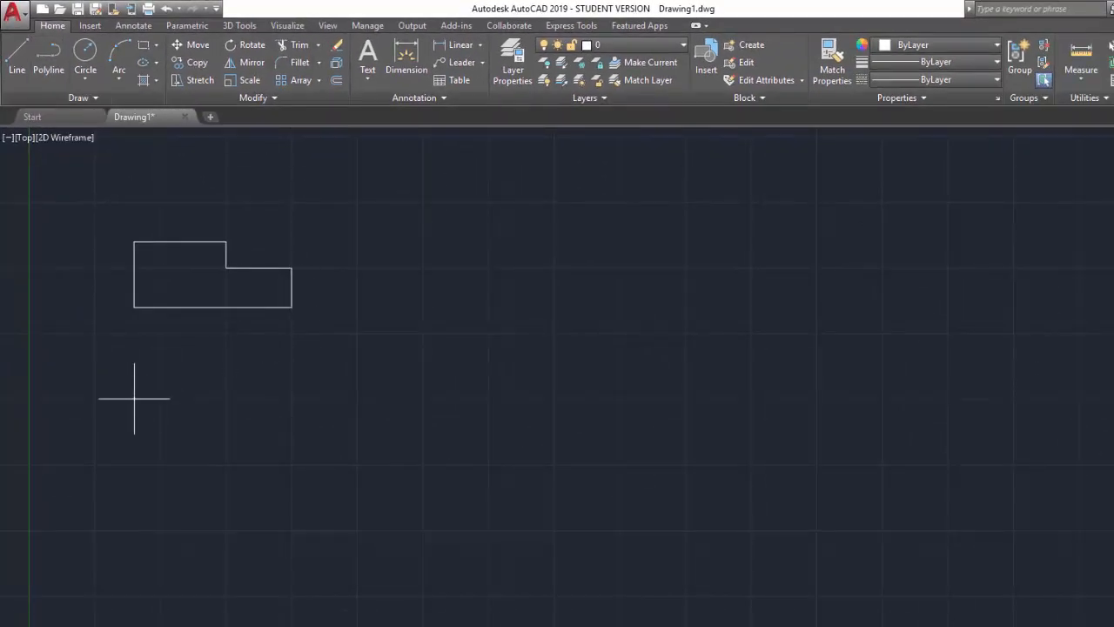
left_click(134, 399)
left_click(227, 398)
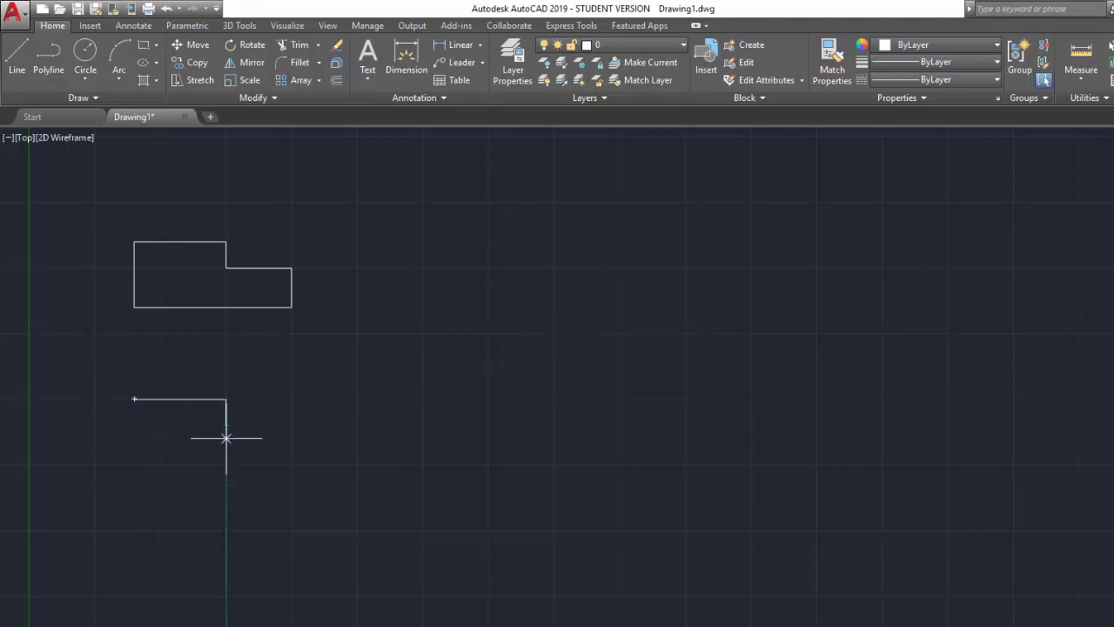
left_click(227, 425)
left_click(292, 425)
left_click(318, 451)
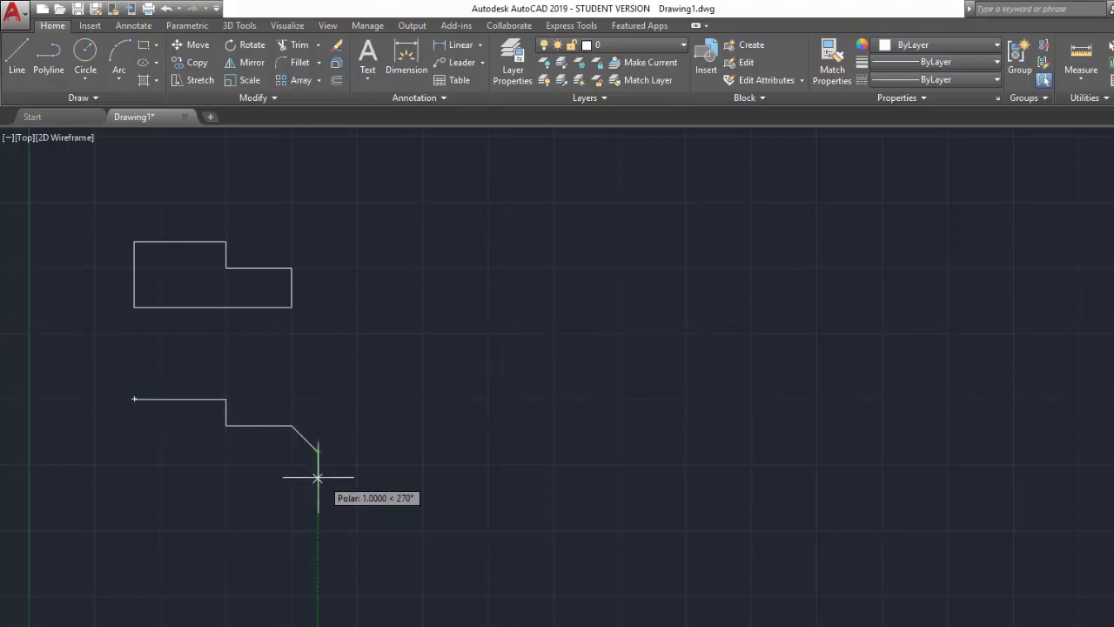
left_click(318, 477)
left_click(291, 503)
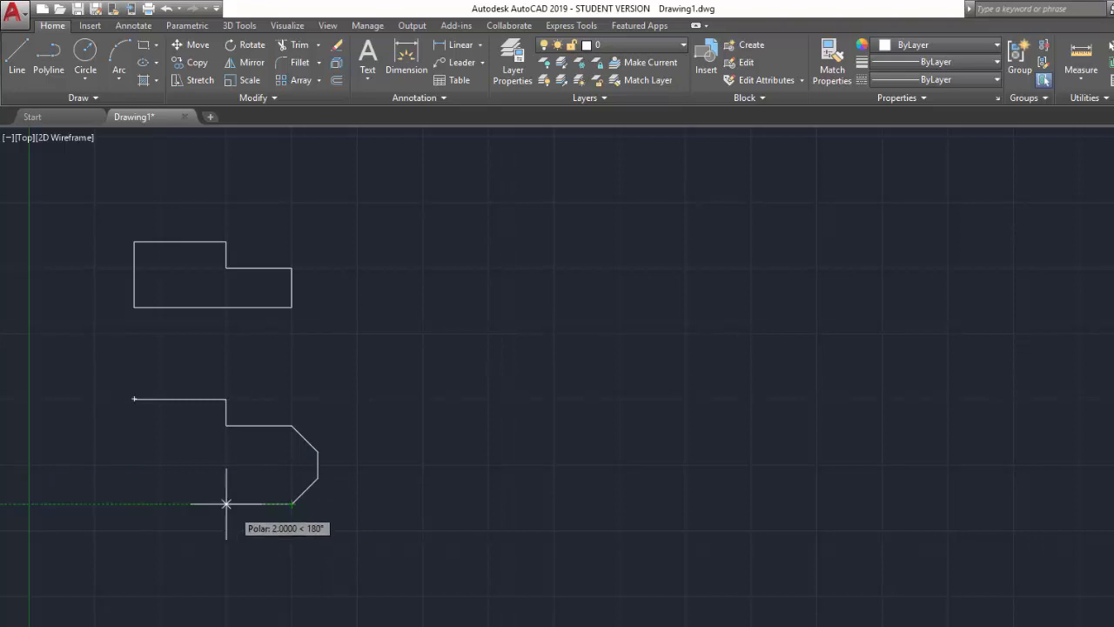
left_click(227, 503)
left_click(226, 530)
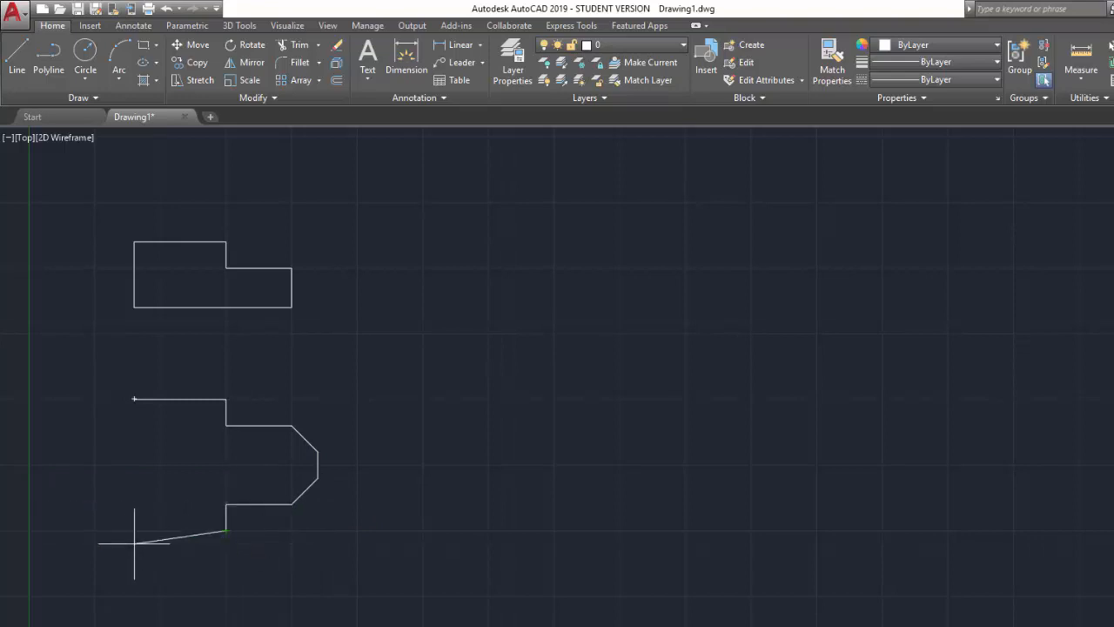
left_click(135, 529)
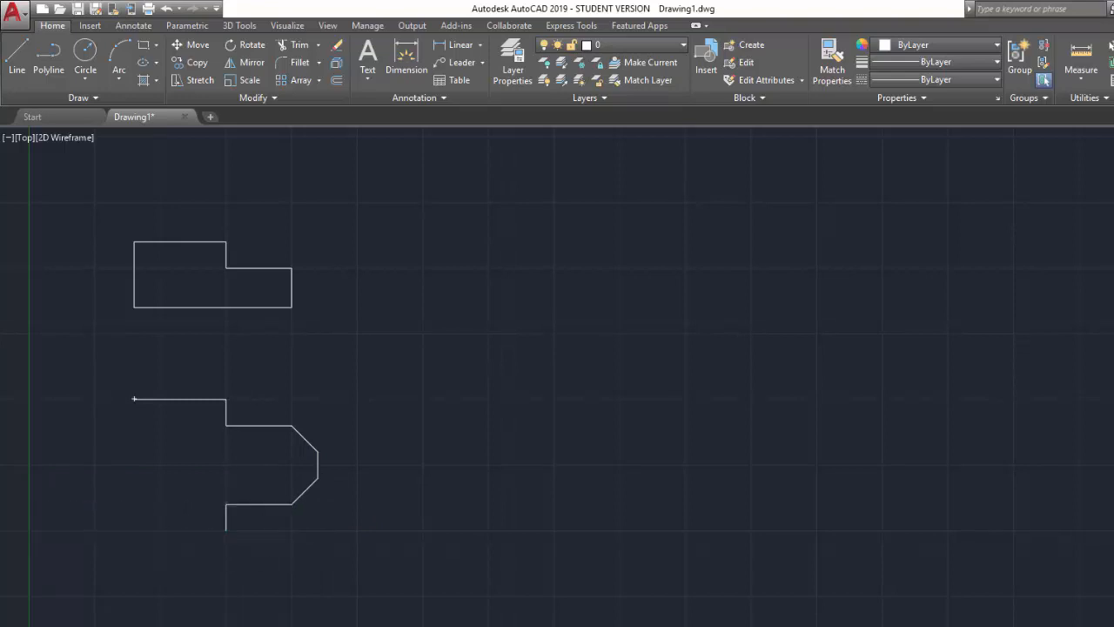
left_click(135, 399)
right_click(95, 340)
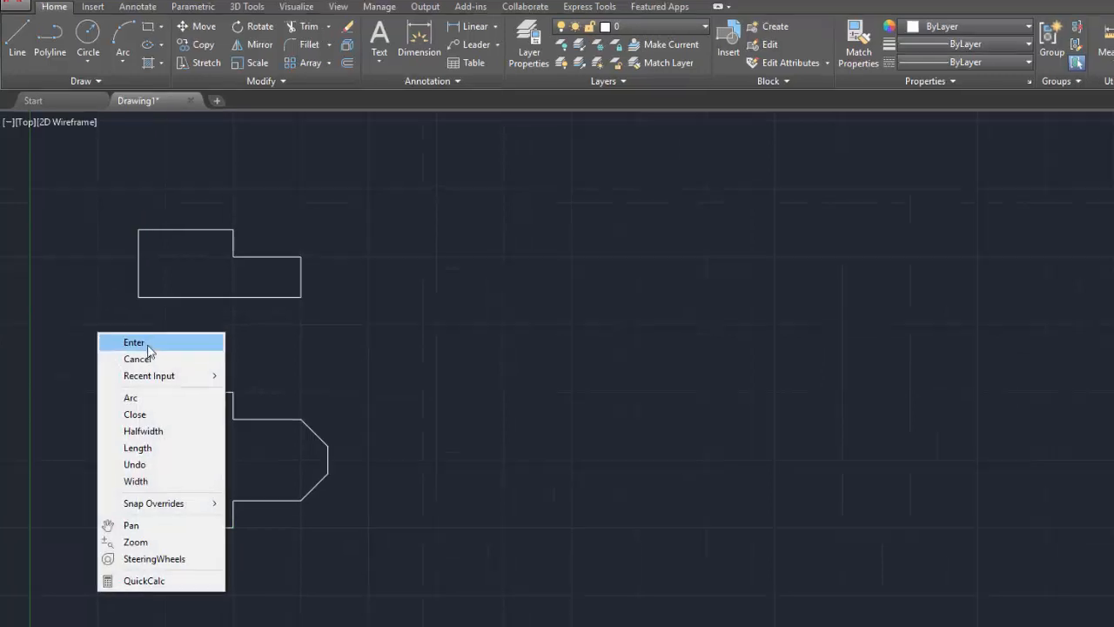
left_click(147, 344)
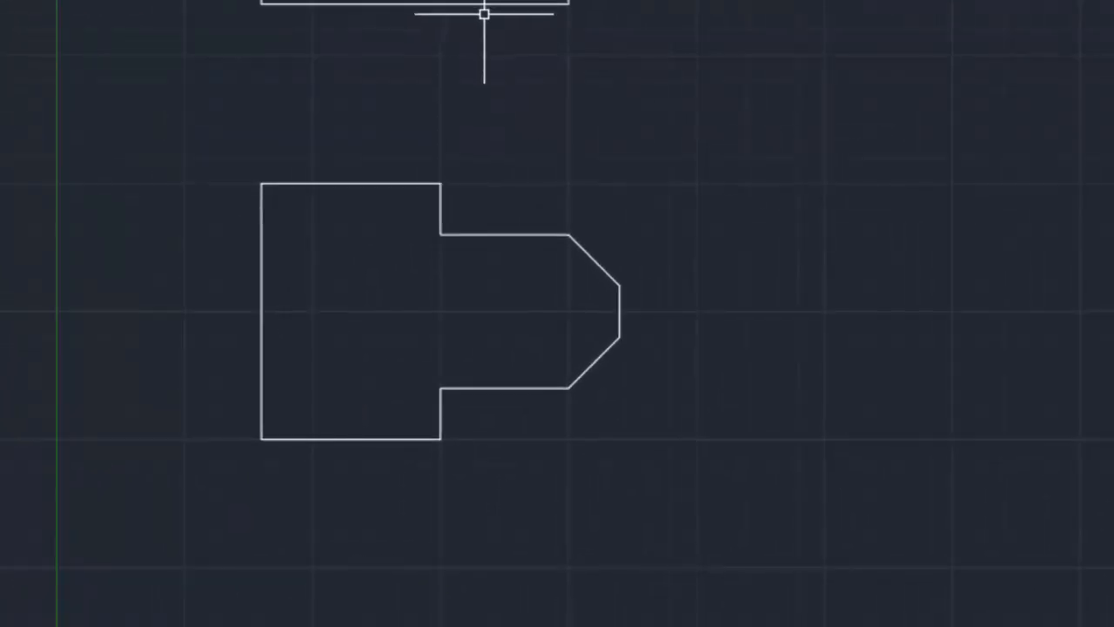
Step: Select the bottom line of the stepped outline and the closed polyline below to compare how they select, and clear the selection
left_click(474, 3)
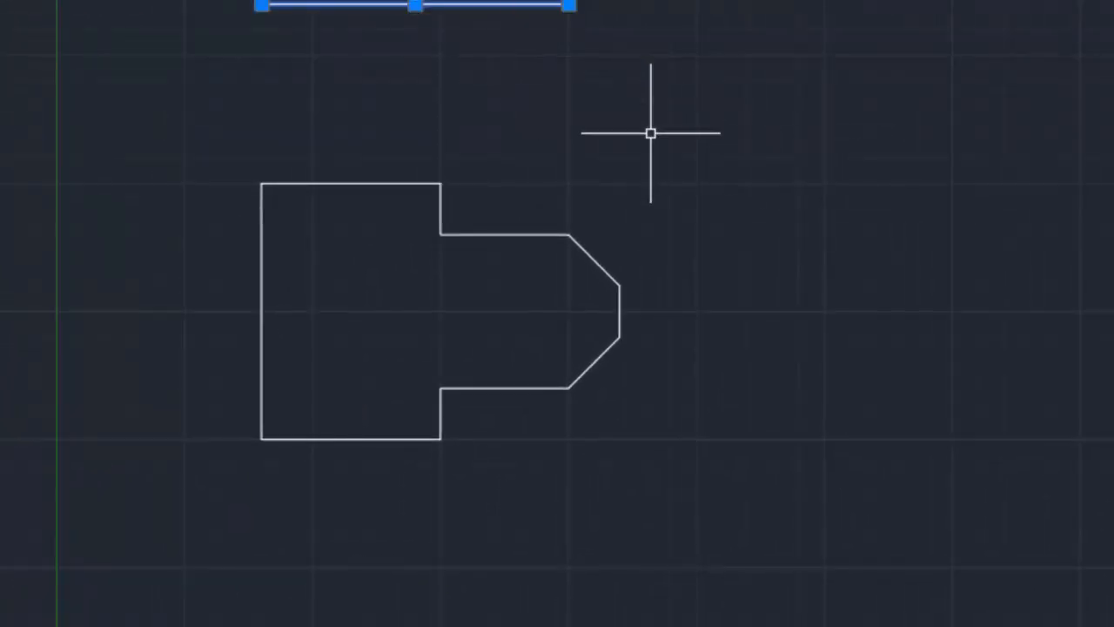
left_click(604, 270)
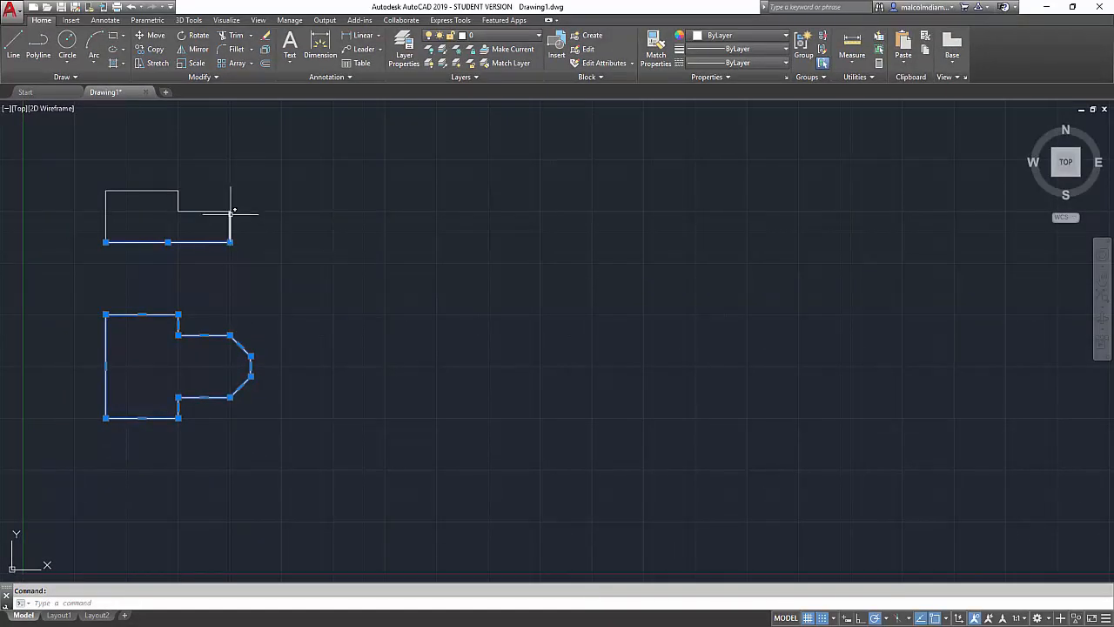
mouse_move(230, 243)
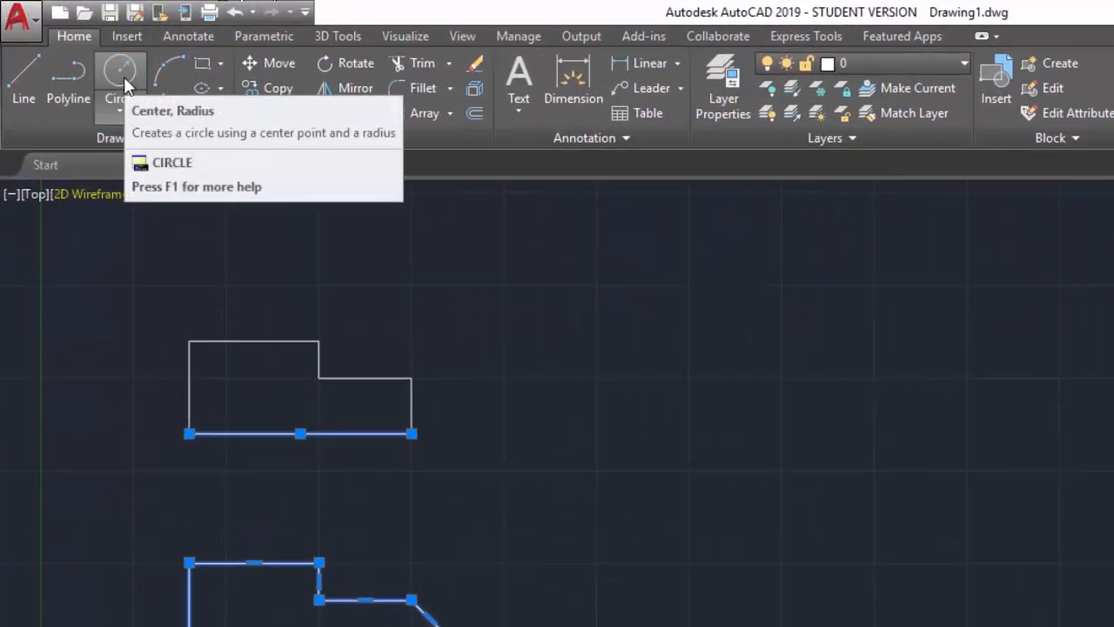
key("Escape")
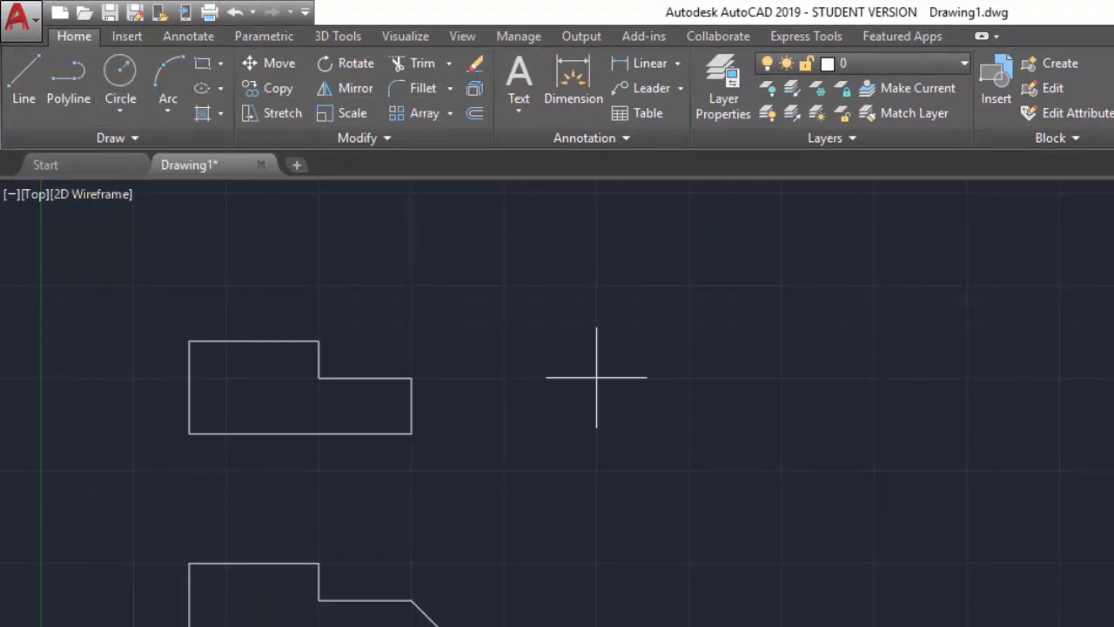
Step: Draw a circle by center and radius to the right of the stepped outline, and look over the other circle construction methods
left_click(596, 378)
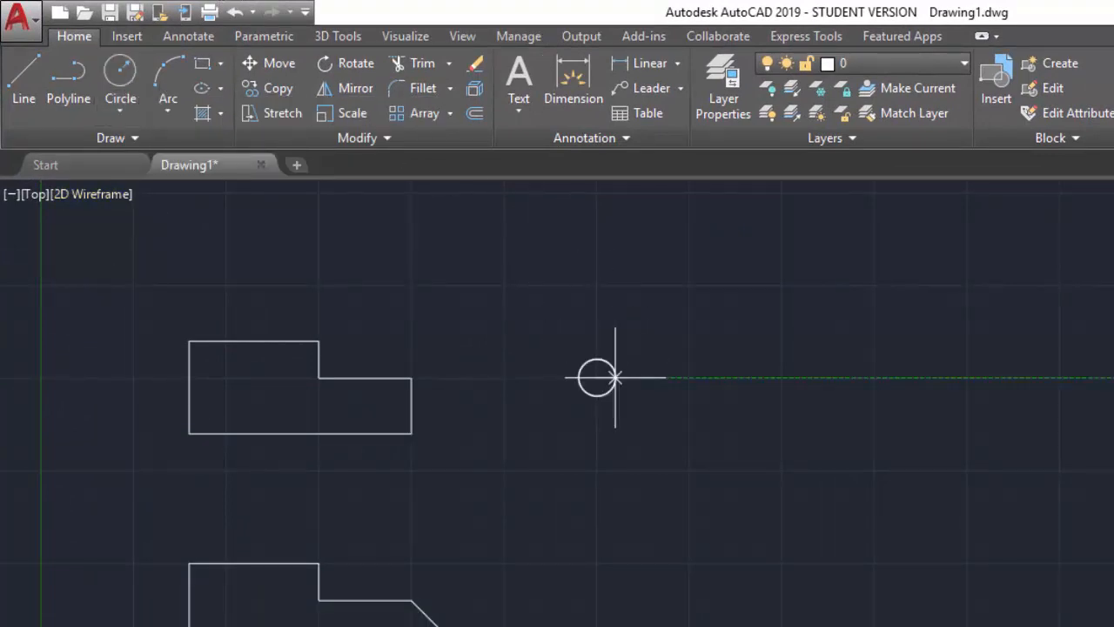
left_click(672, 377)
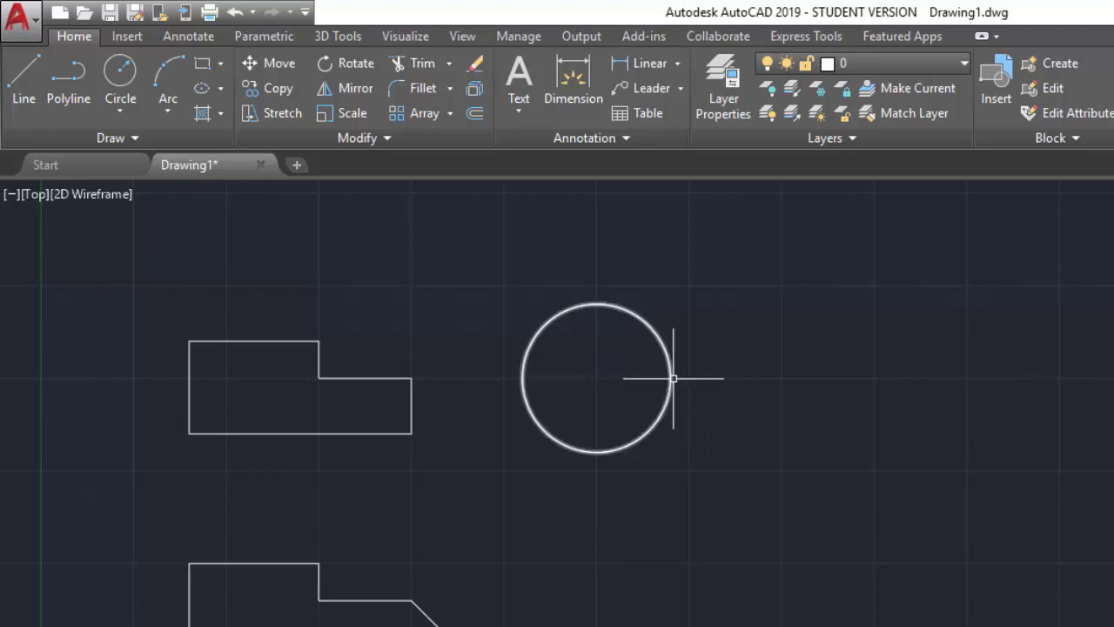
mouse_move(673, 378)
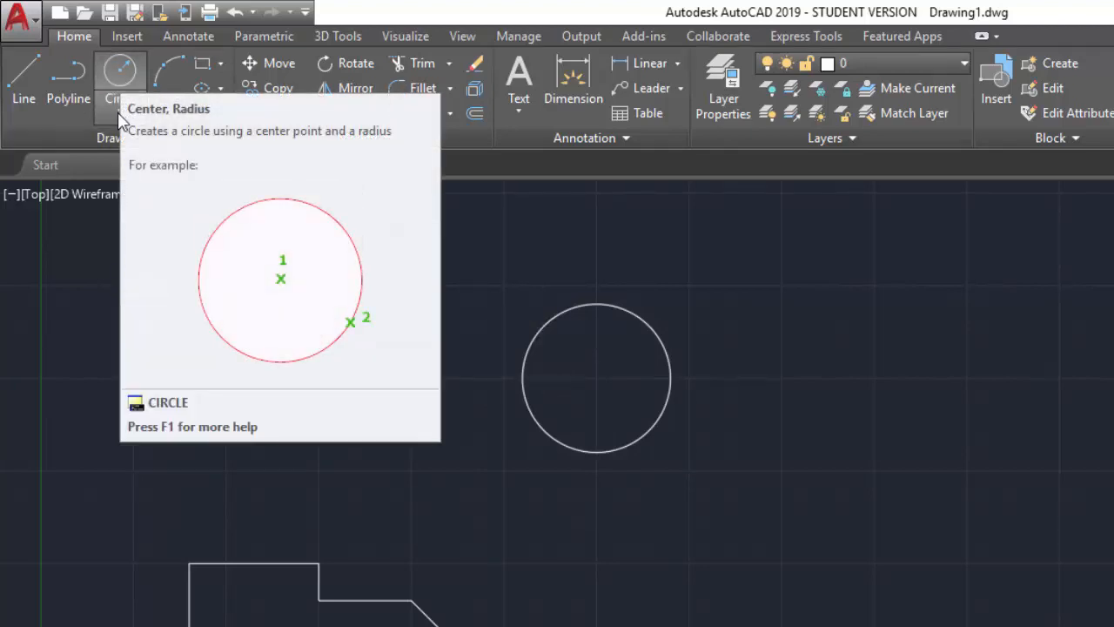
left_click(119, 112)
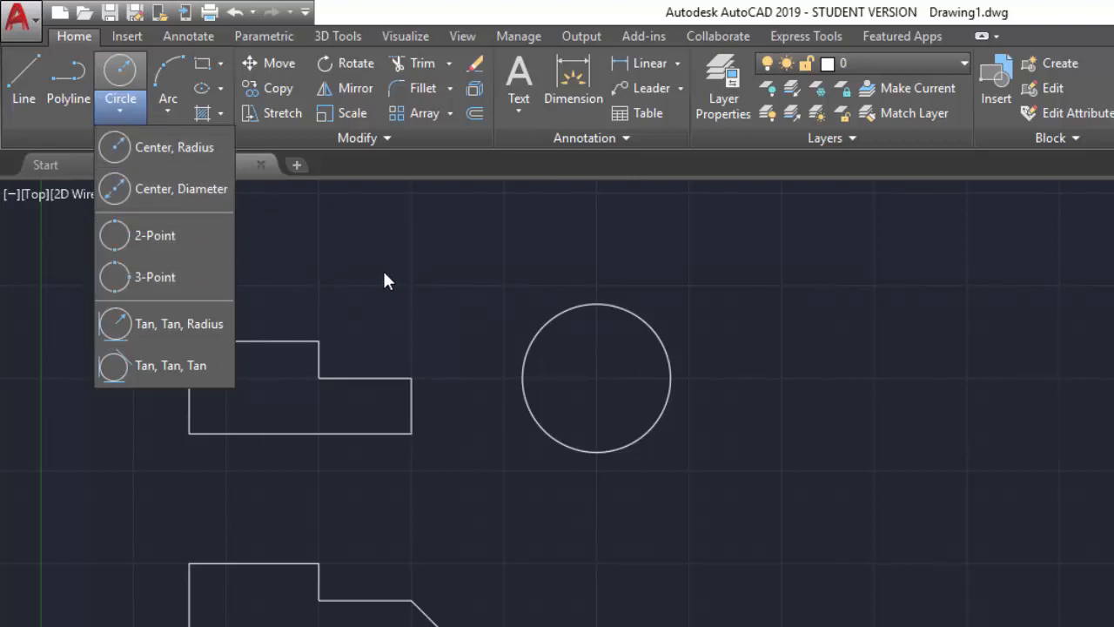
left_click(336, 264)
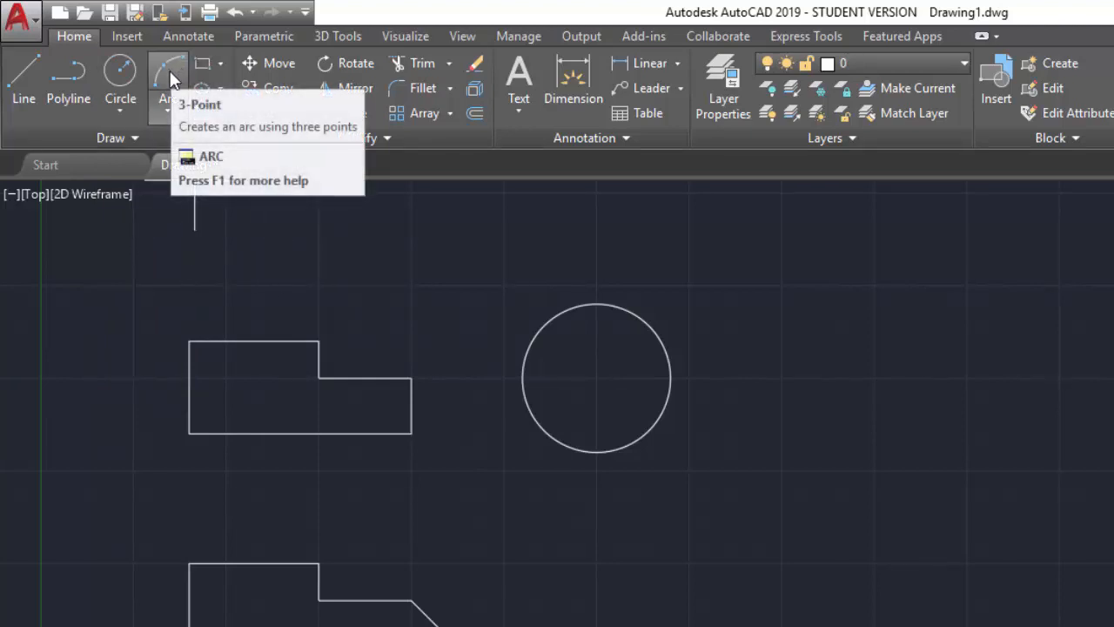
Step: Draw a symmetrical 3-Point arc curving over the top of the circle, and look over the other arc construction methods
left_click(168, 116)
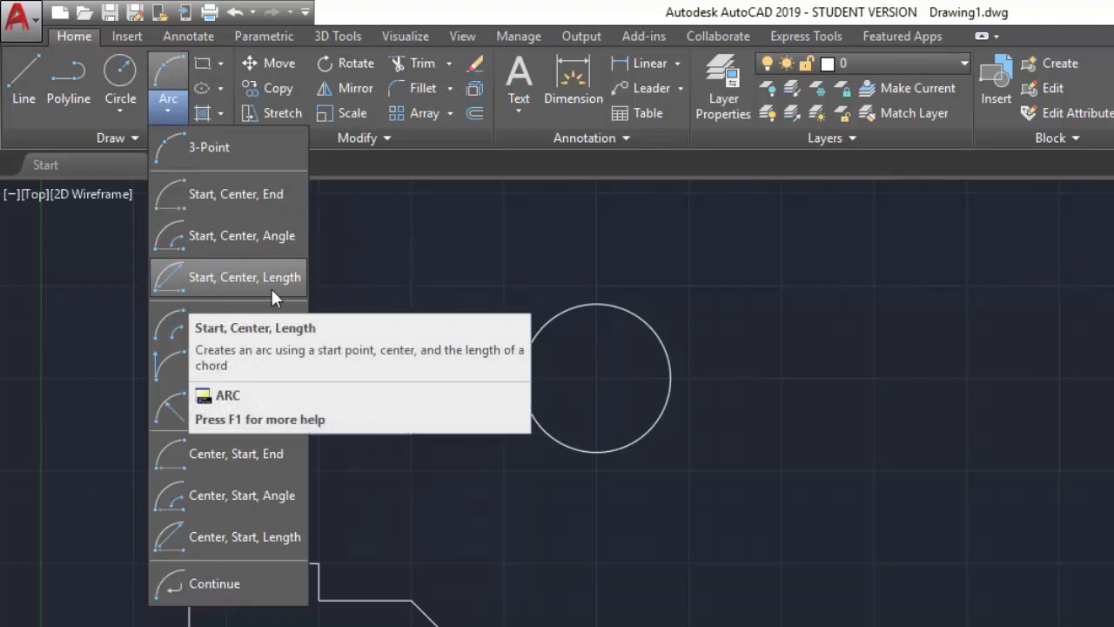
left_click(211, 148)
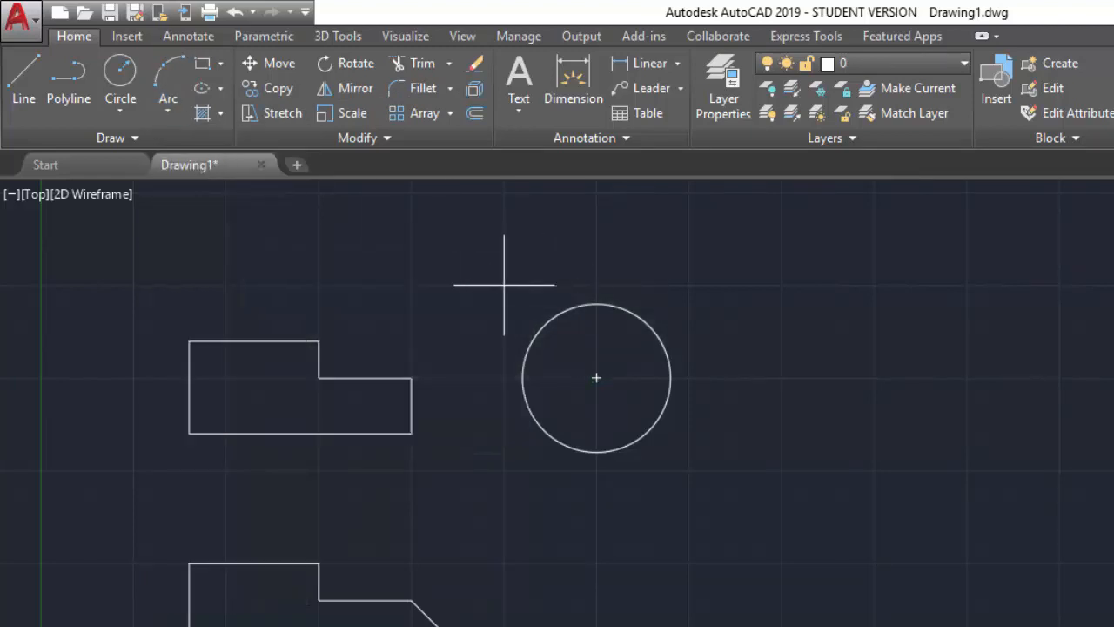
left_click(486, 284)
left_click(596, 212)
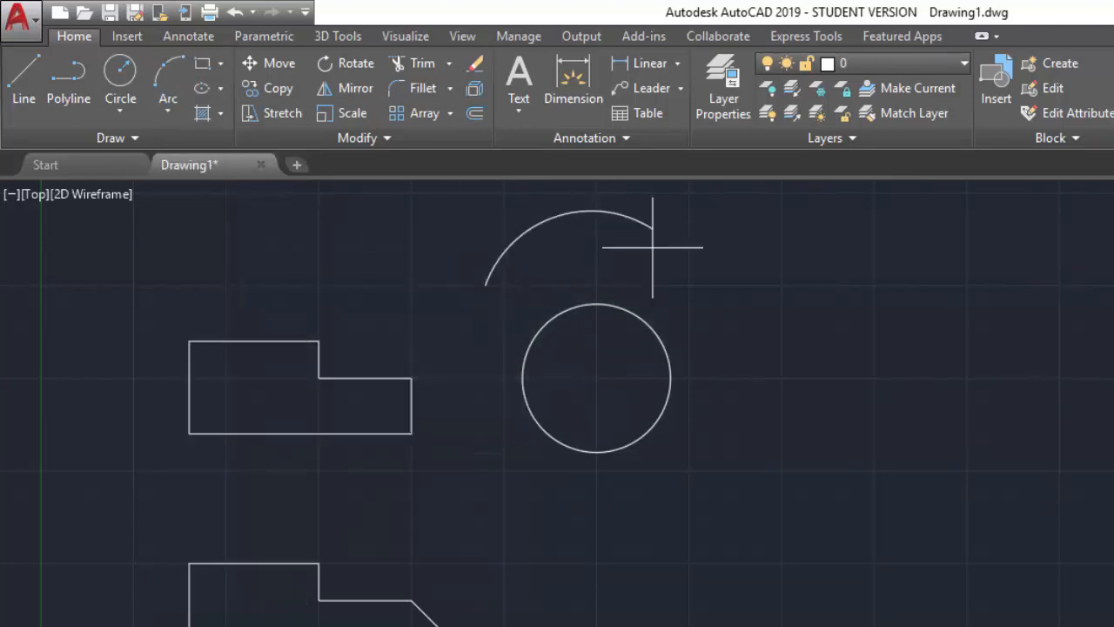
left_click(708, 284)
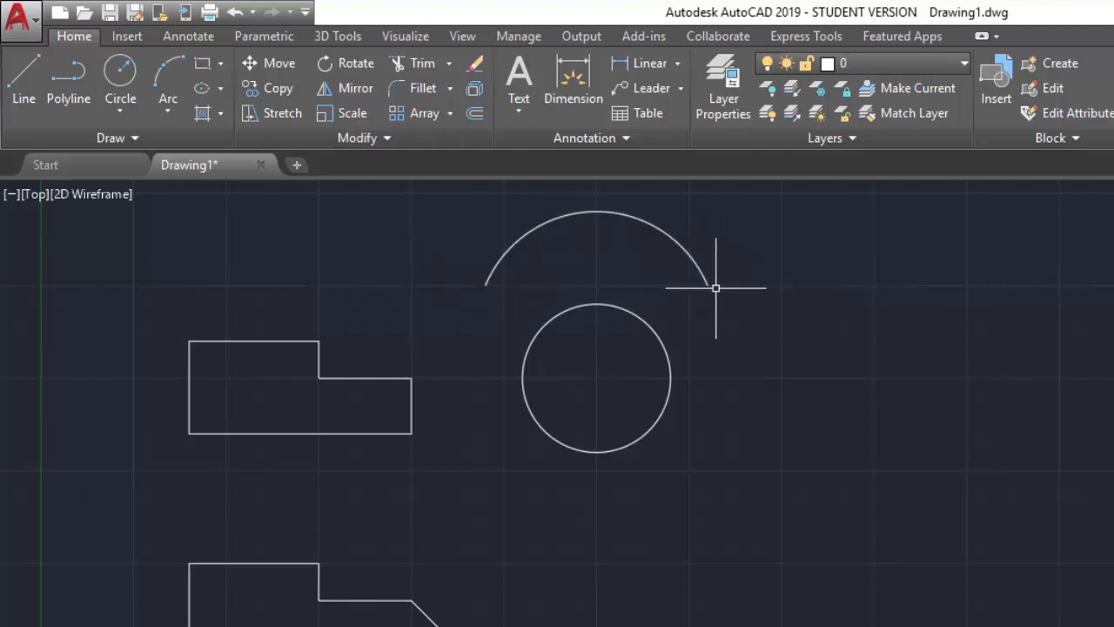
left_click(167, 113)
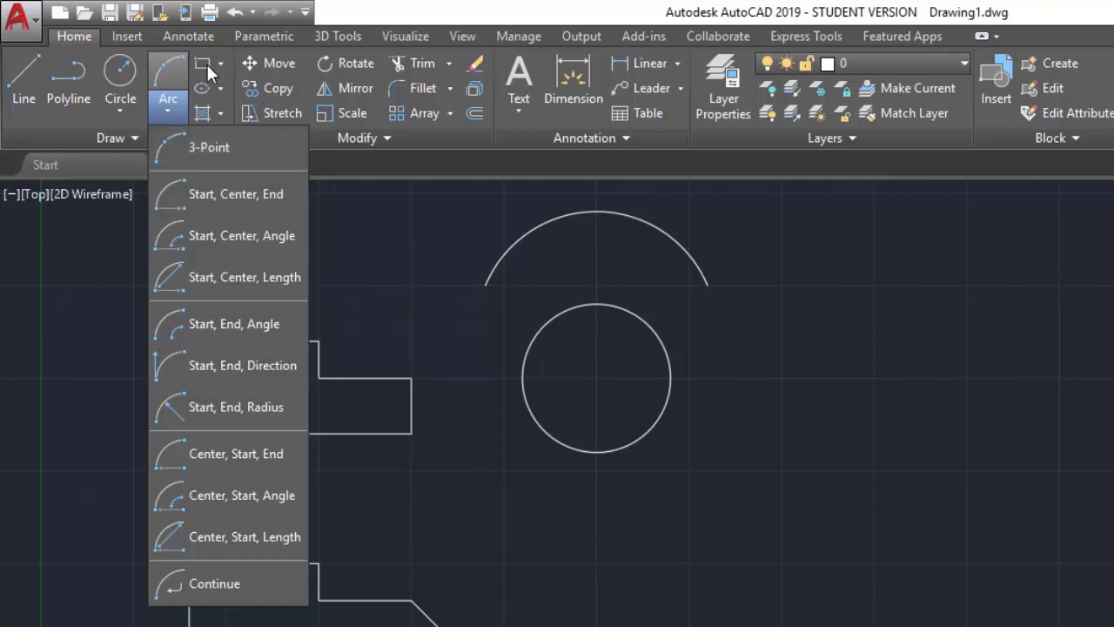
left_click(403, 291)
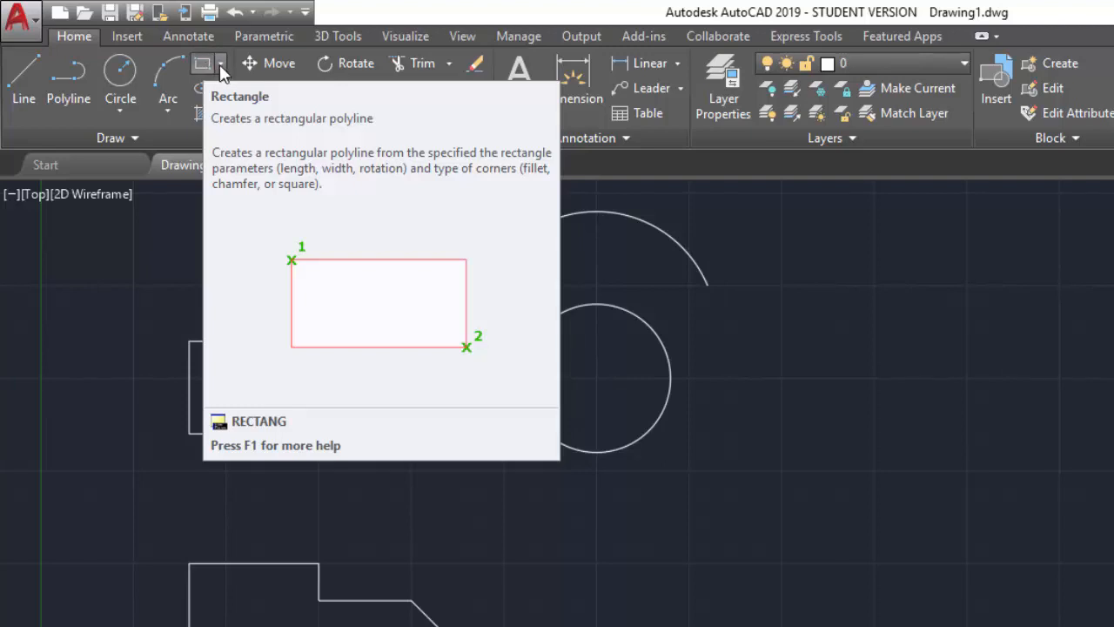
Step: Draw a wide rectangle below the circle, with its upper edge level with the top of the polyline shape
left_click(221, 68)
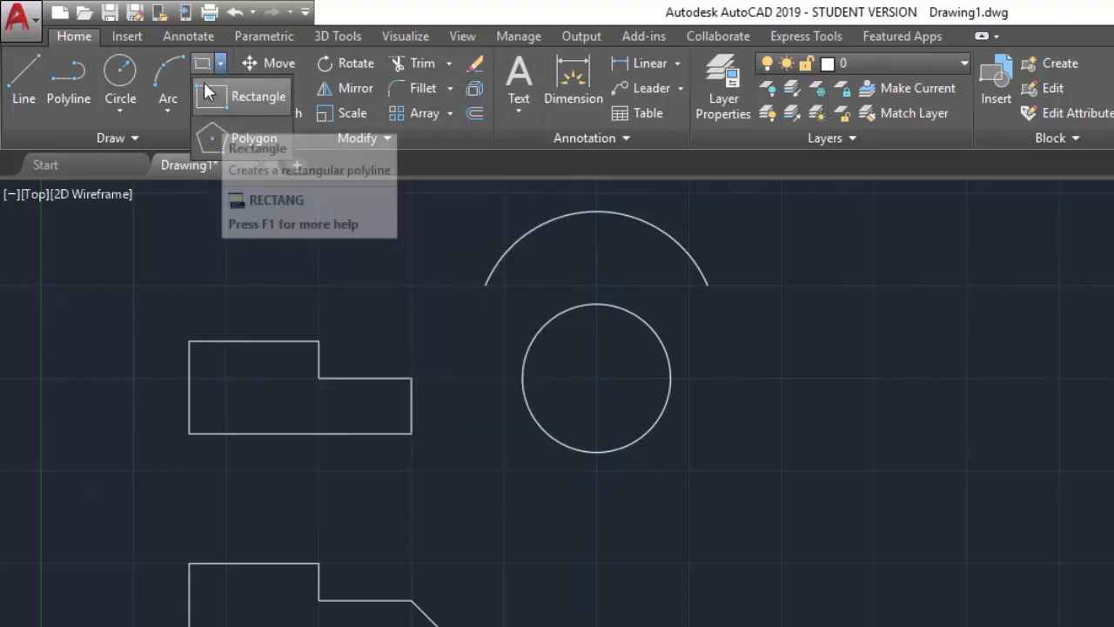
left_click(201, 61)
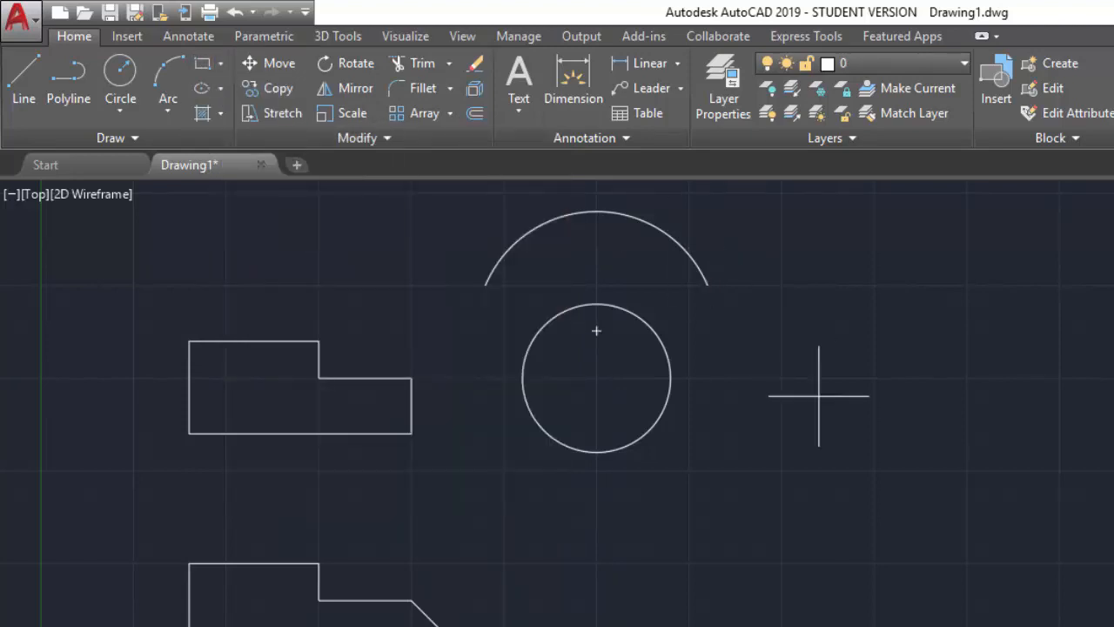
left_click(652, 561)
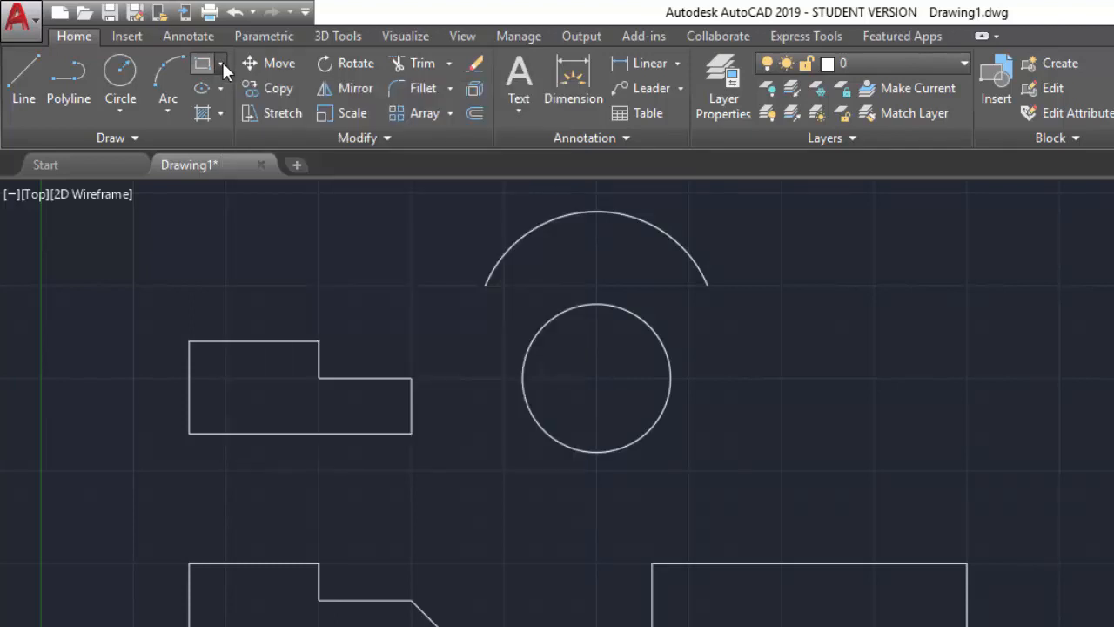
Step: Draw a 6-sided polygon to the right of the circle, inscribed in a circle of radius 2 with a vertex pointing straight up
left_click(221, 63)
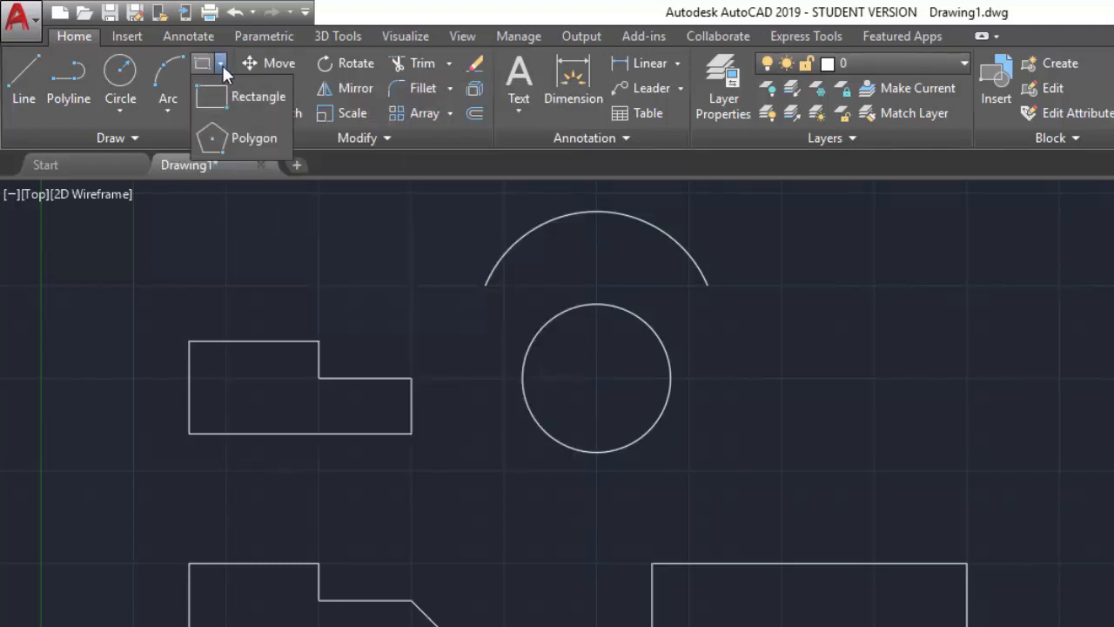
left_click(243, 138)
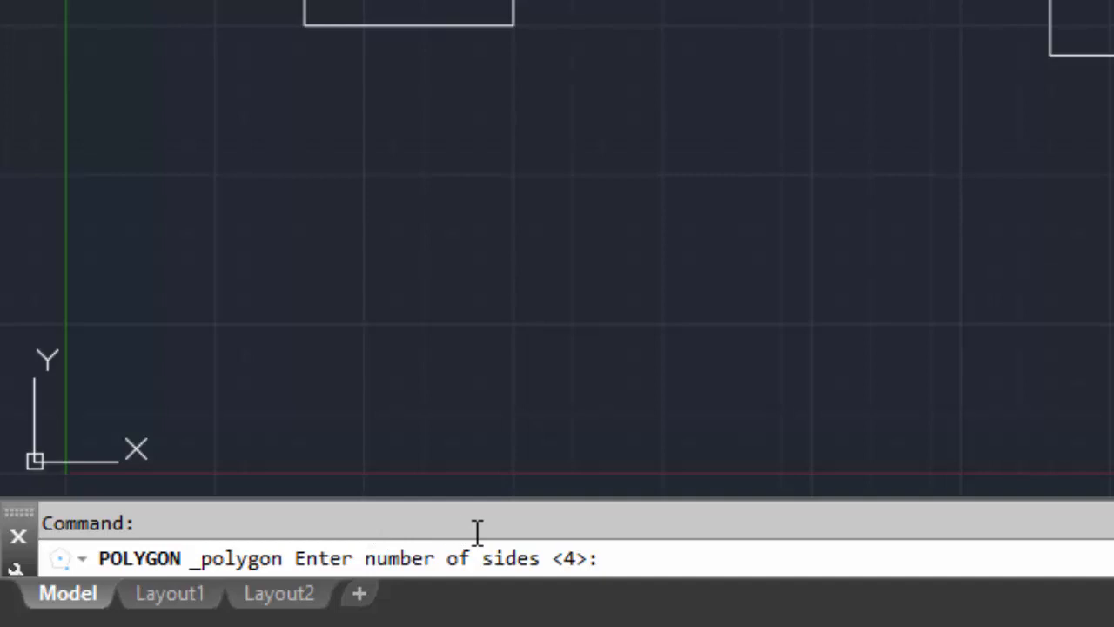
type("6")
key("Return")
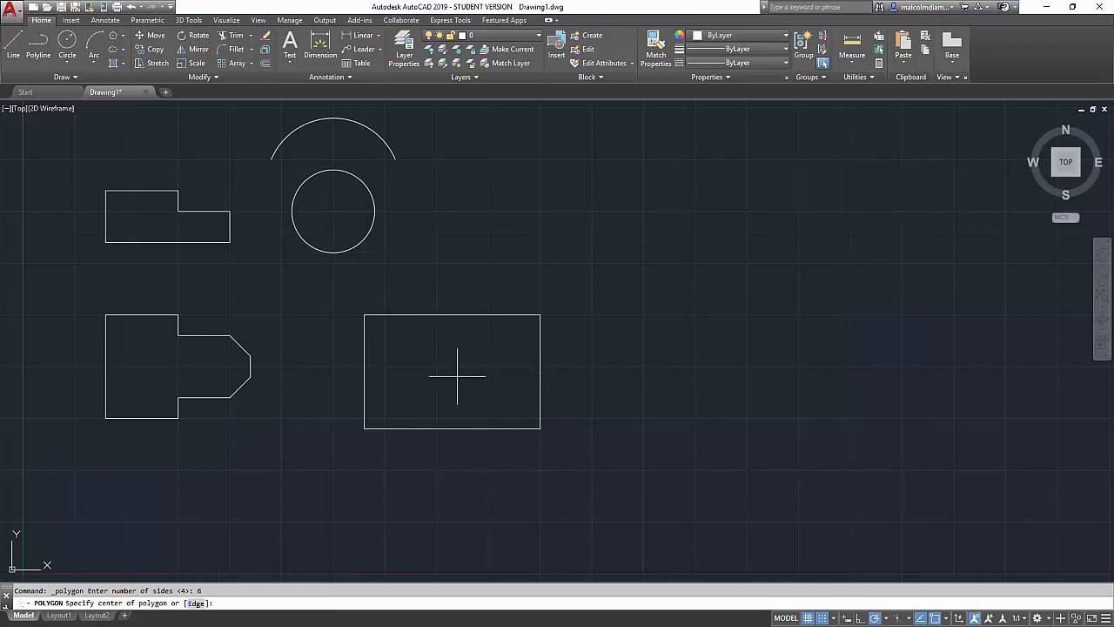
left_click(489, 231)
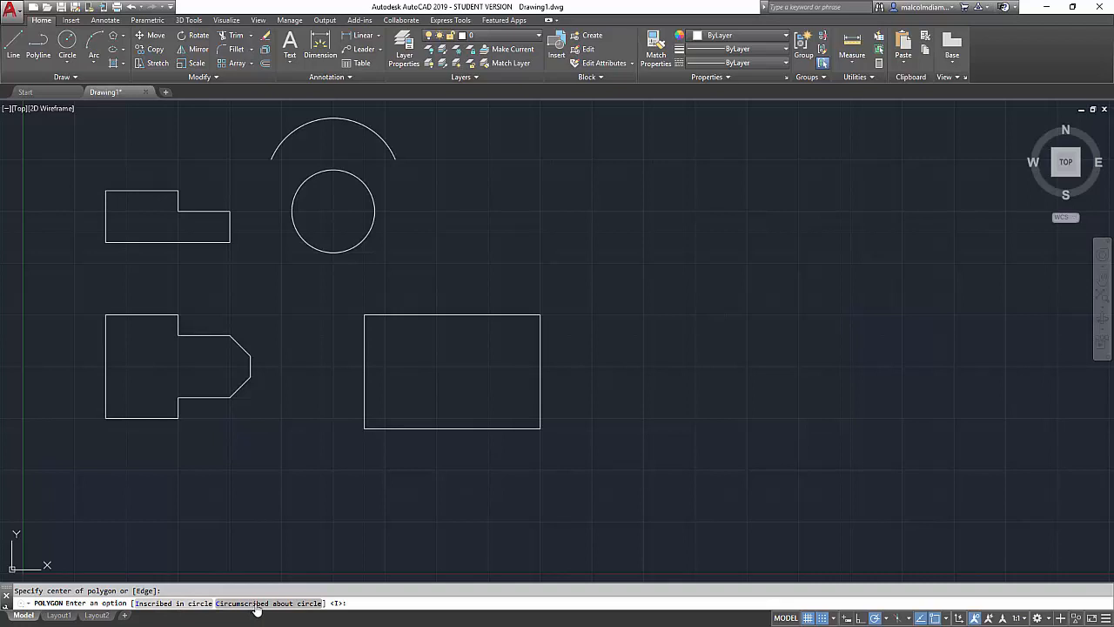
left_click(194, 603)
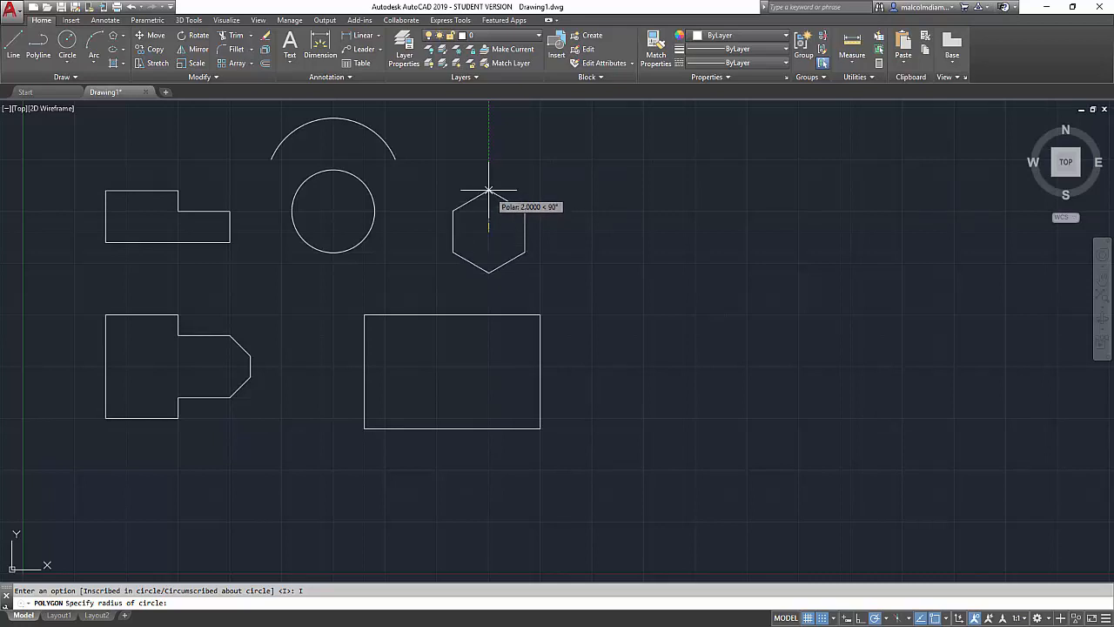
left_click(488, 188)
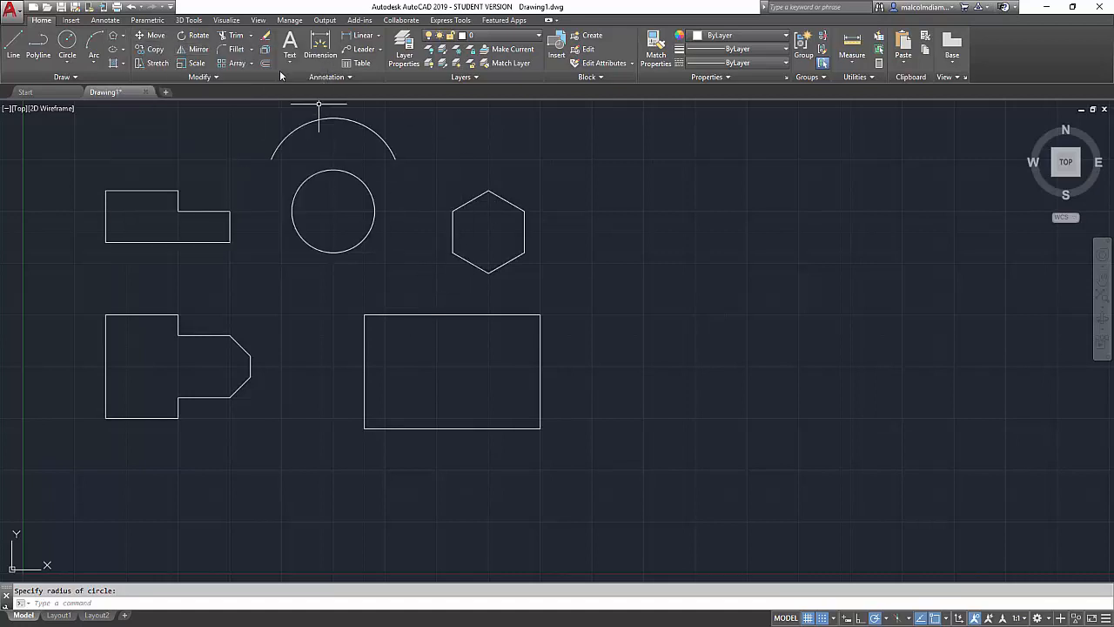
Step: Draw an ellipse by its center to the right of the hexagon, with a 5-unit horizontal half-axis and a shorter vertical one
left_click(123, 37)
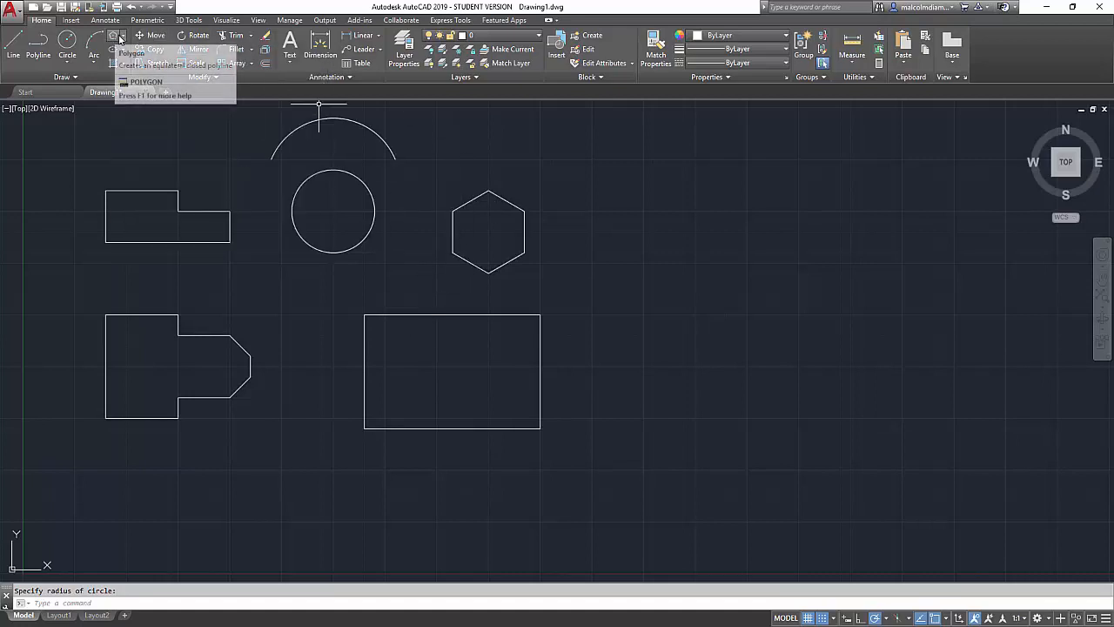
left_click(127, 41)
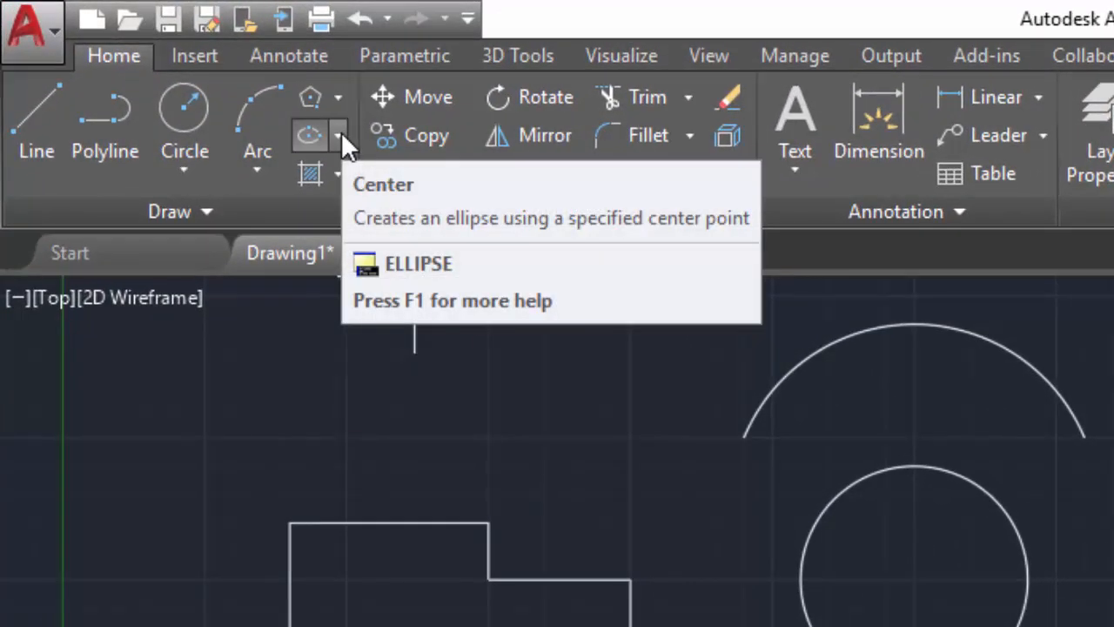
left_click(341, 133)
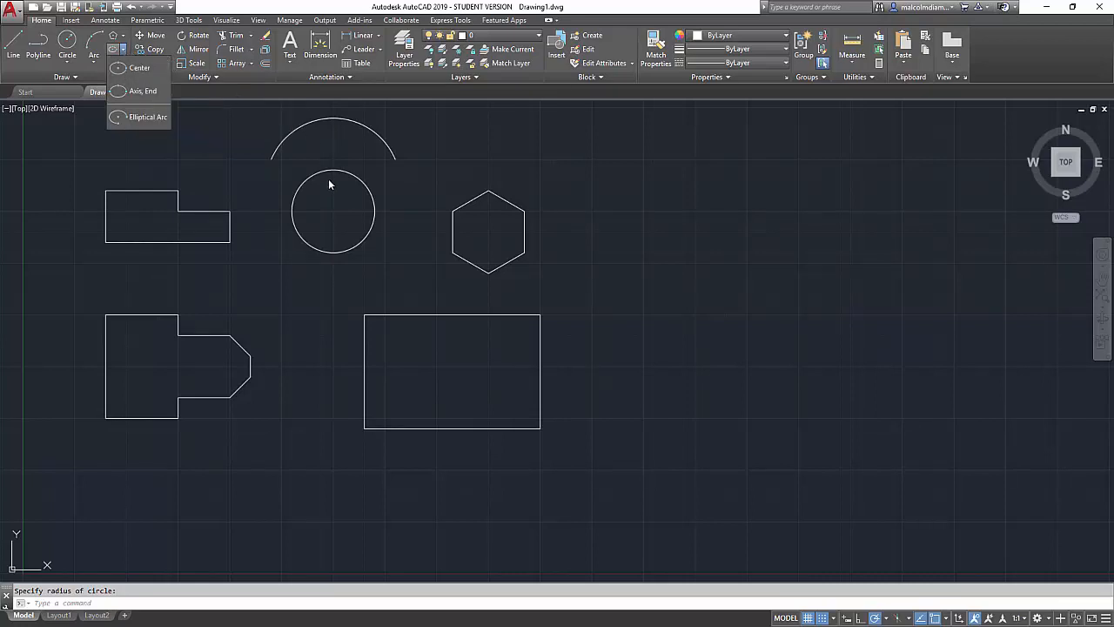
left_click(133, 68)
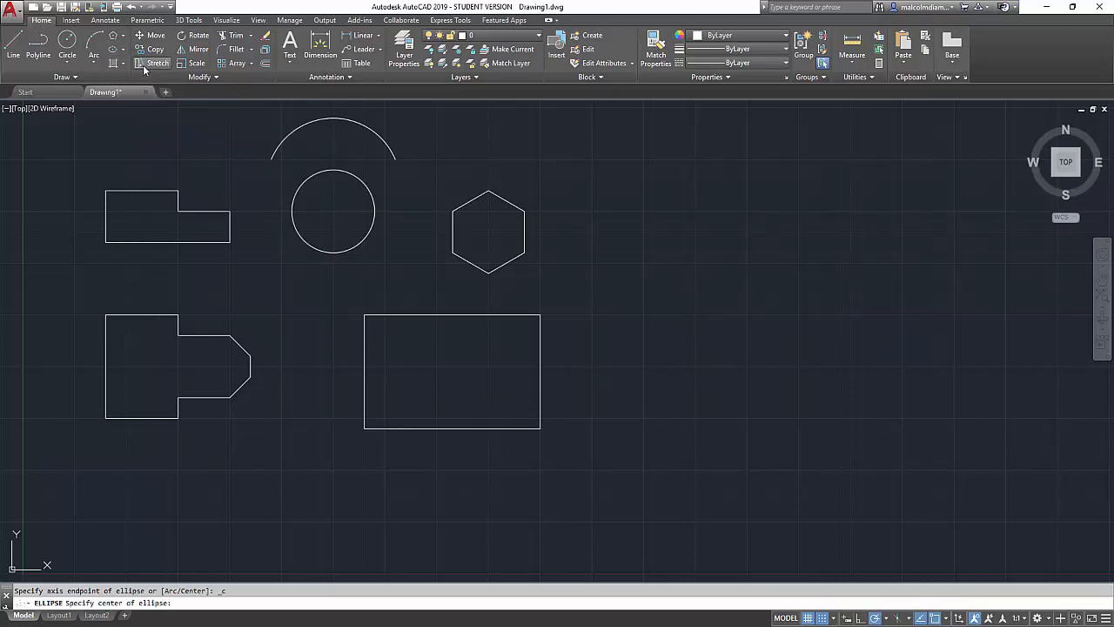
left_click(645, 210)
left_click(746, 210)
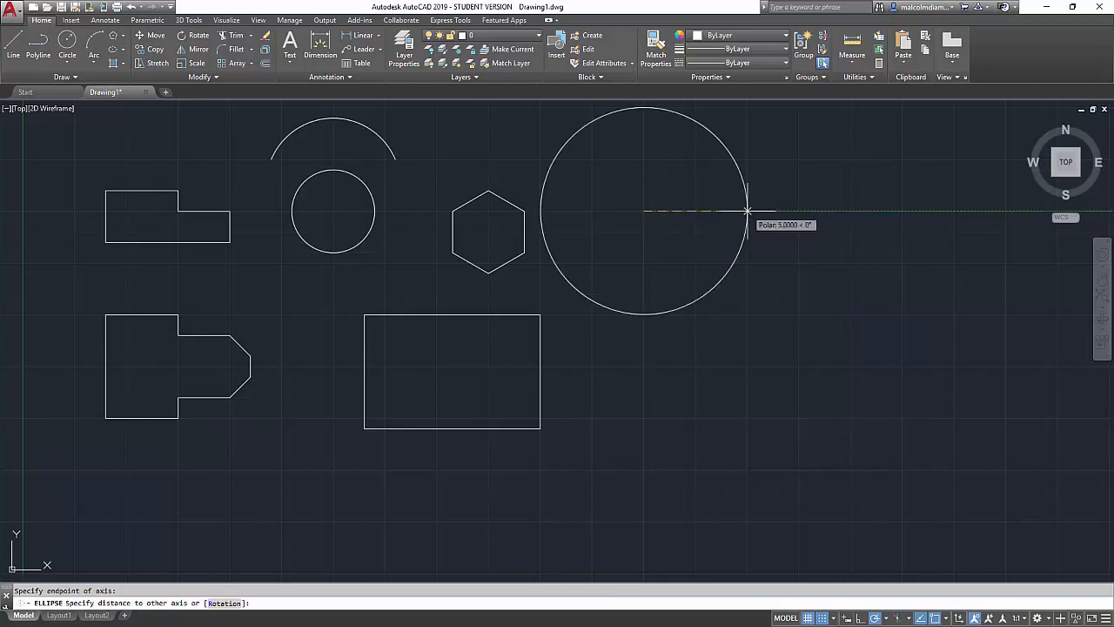
left_click(645, 168)
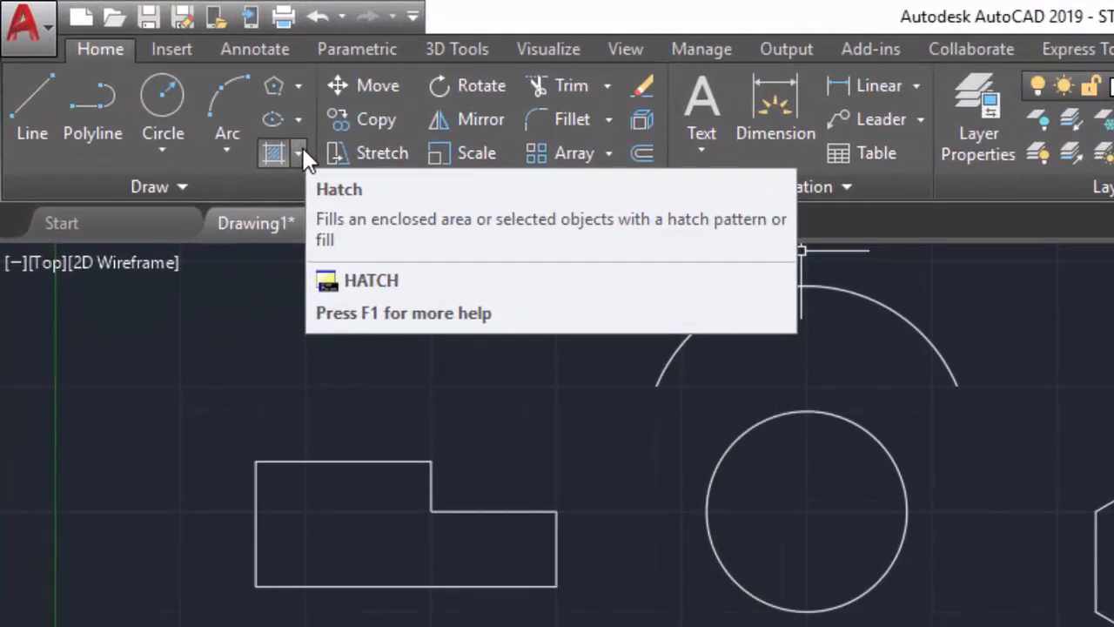
Step: Hatch the inside of the rectangle below the circle with the BRICK pattern at scale 1, keeping the hatch associative
left_click(299, 155)
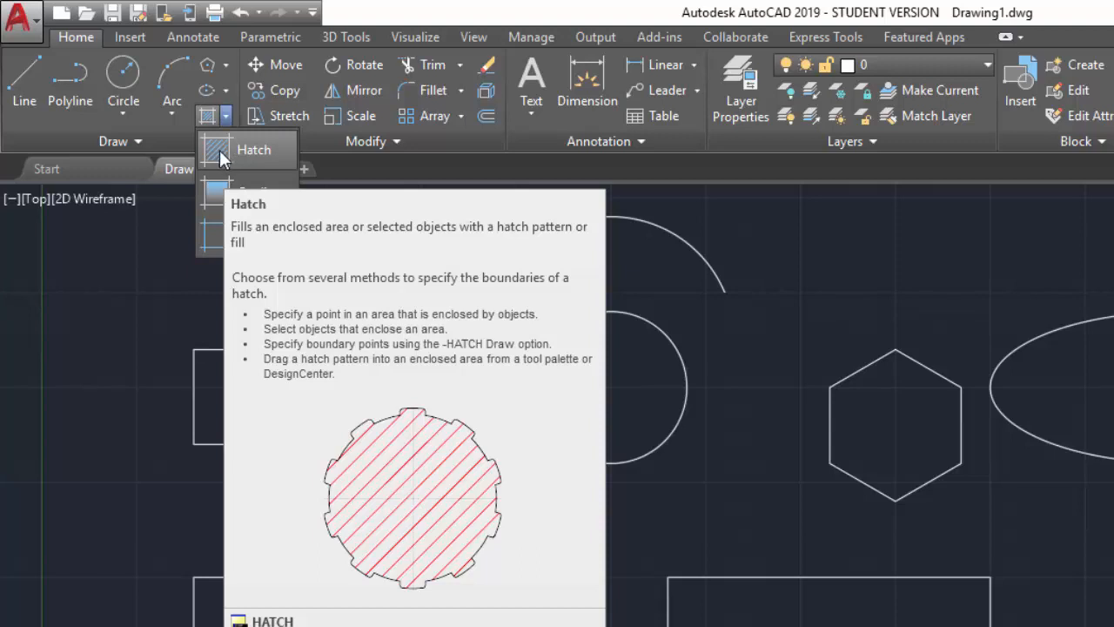
left_click(217, 149)
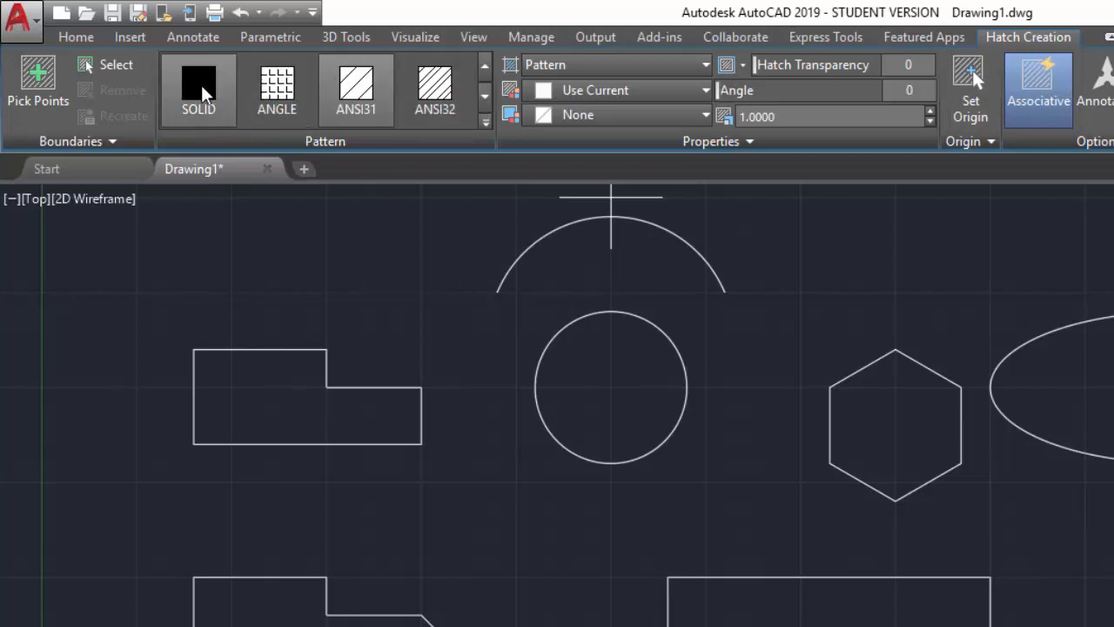
left_click(485, 94)
left_click(484, 94)
left_click(484, 94)
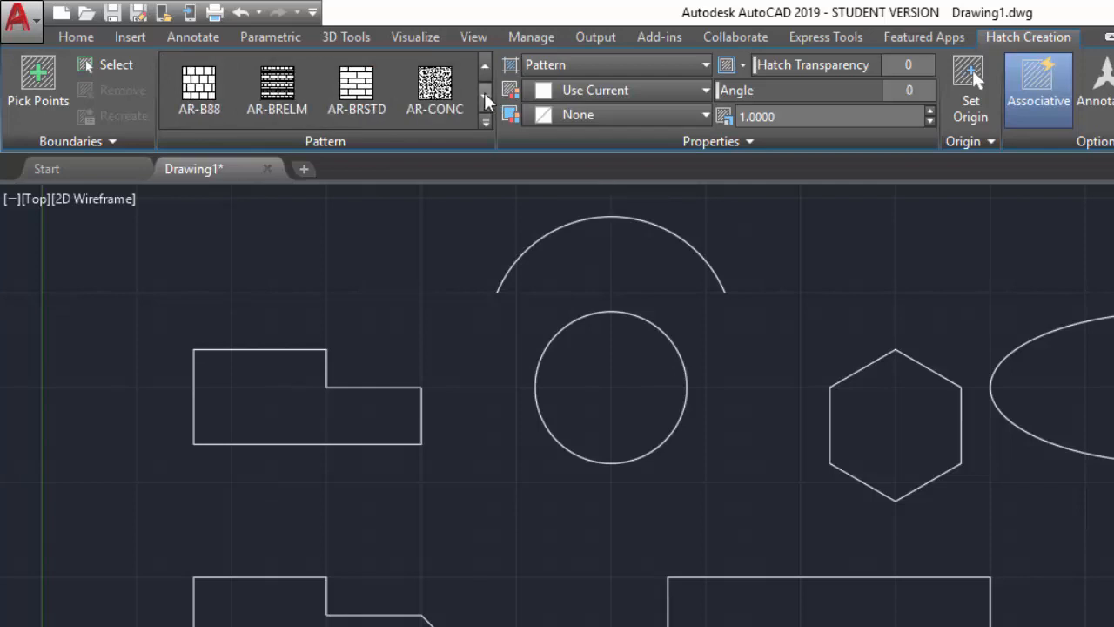
left_click(484, 94)
left_click(485, 94)
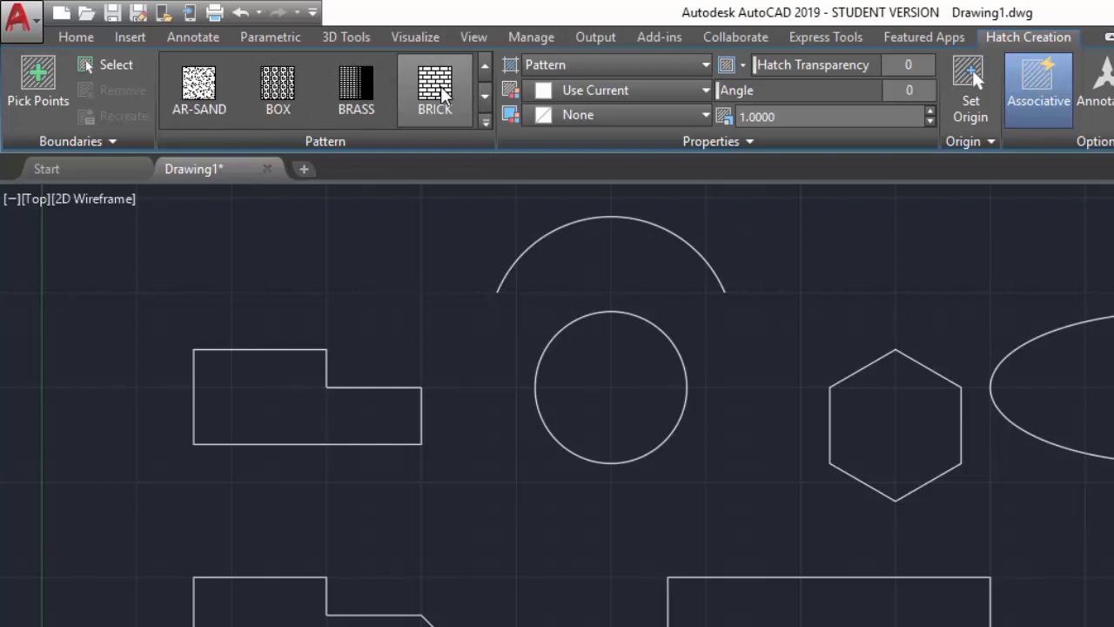
left_click(443, 94)
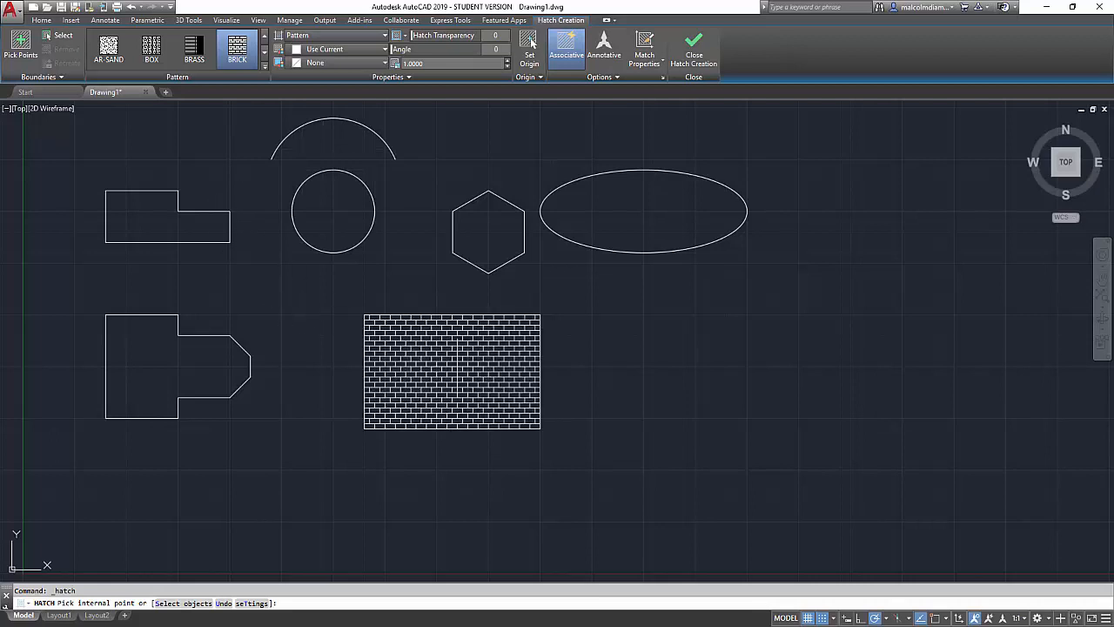
left_click(448, 366)
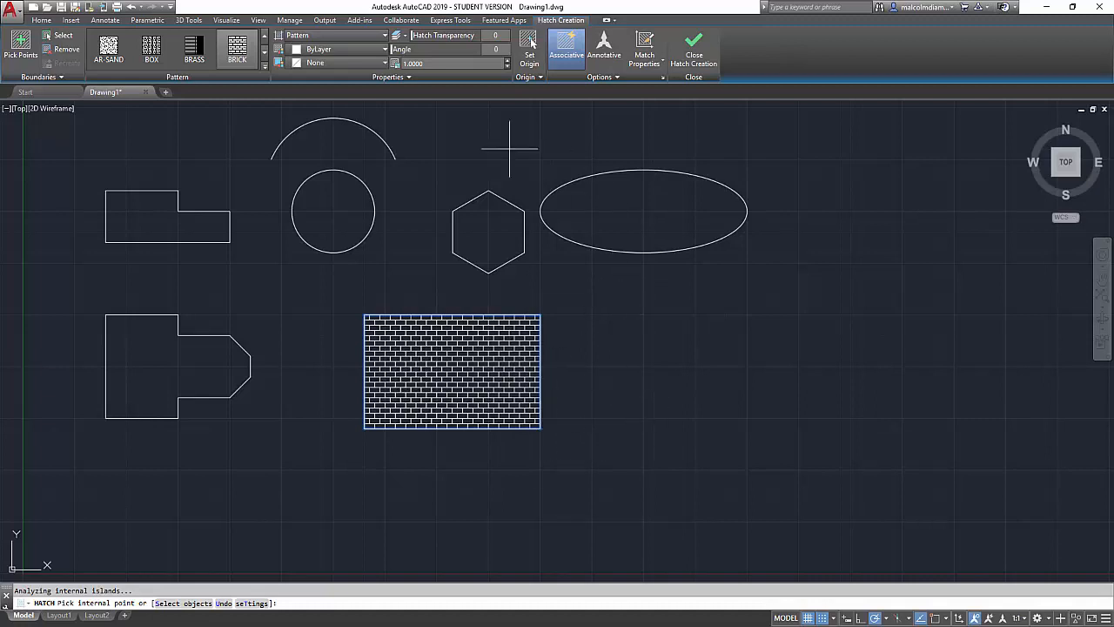
left_click(694, 52)
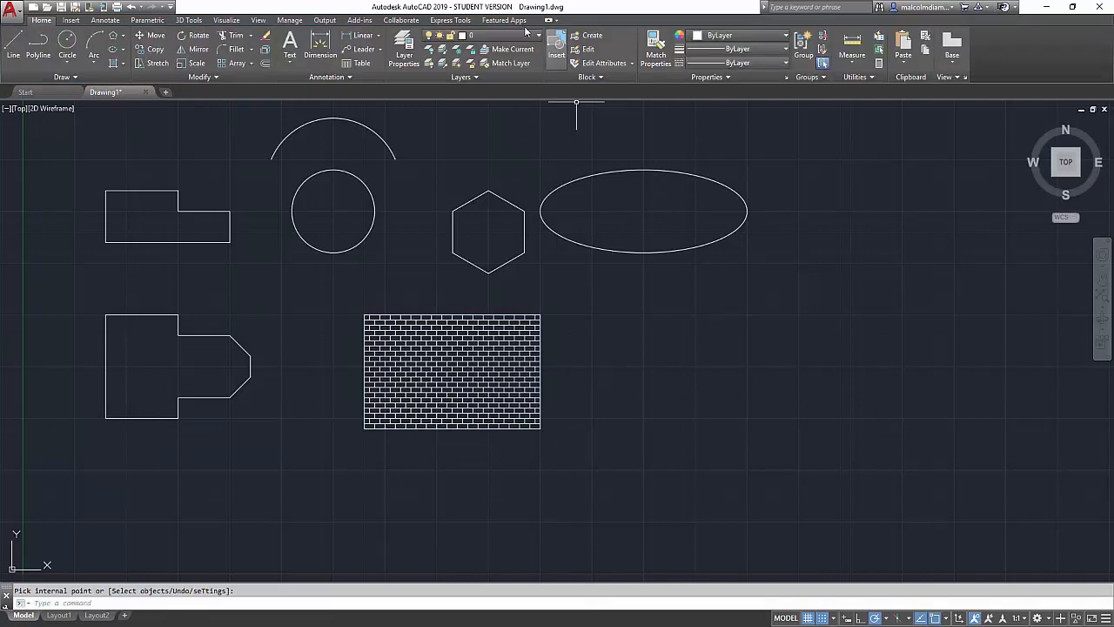
Step: Stretch the brick-hatched rectangle's lower-right corner outward to the right and slightly down, moving only that corner
left_click(152, 63)
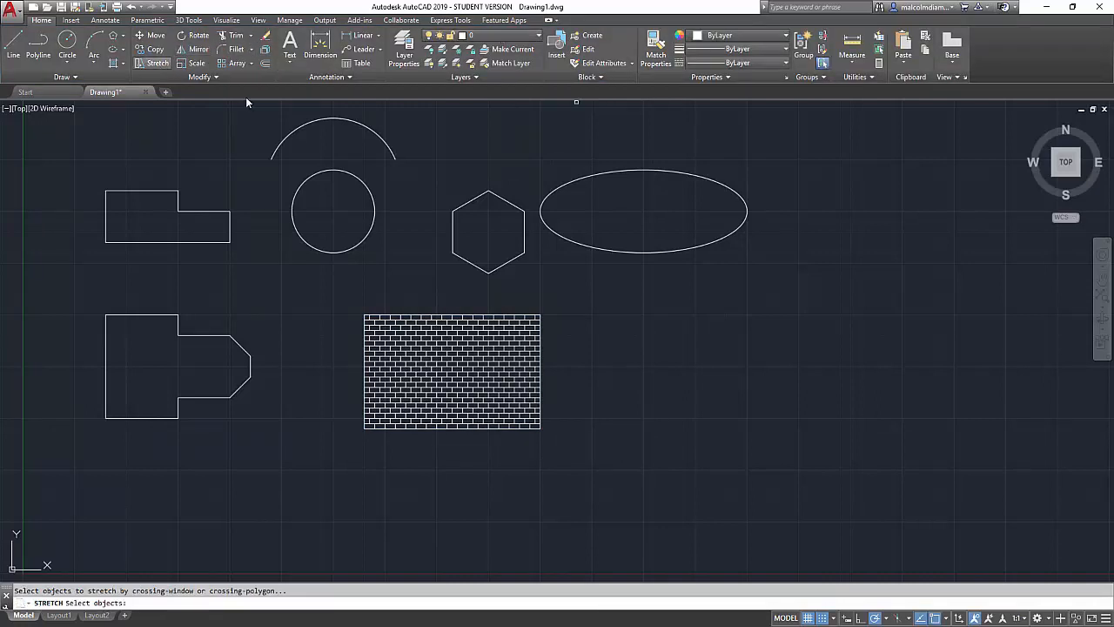
left_click(607, 344)
mouse_move(557, 346)
left_mouse_down()
mouse_move(447, 450)
mouse_move(647, 461)
mouse_move(659, 340)
mouse_move(657, 359)
left_mouse_up()
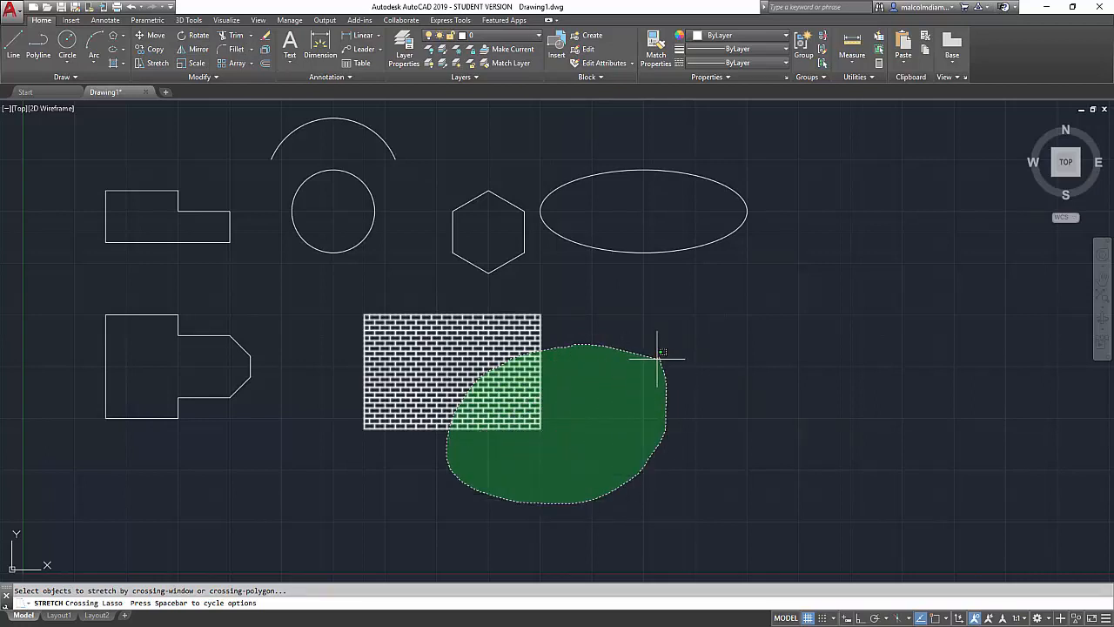
left_click_drag(657, 356, 657, 359)
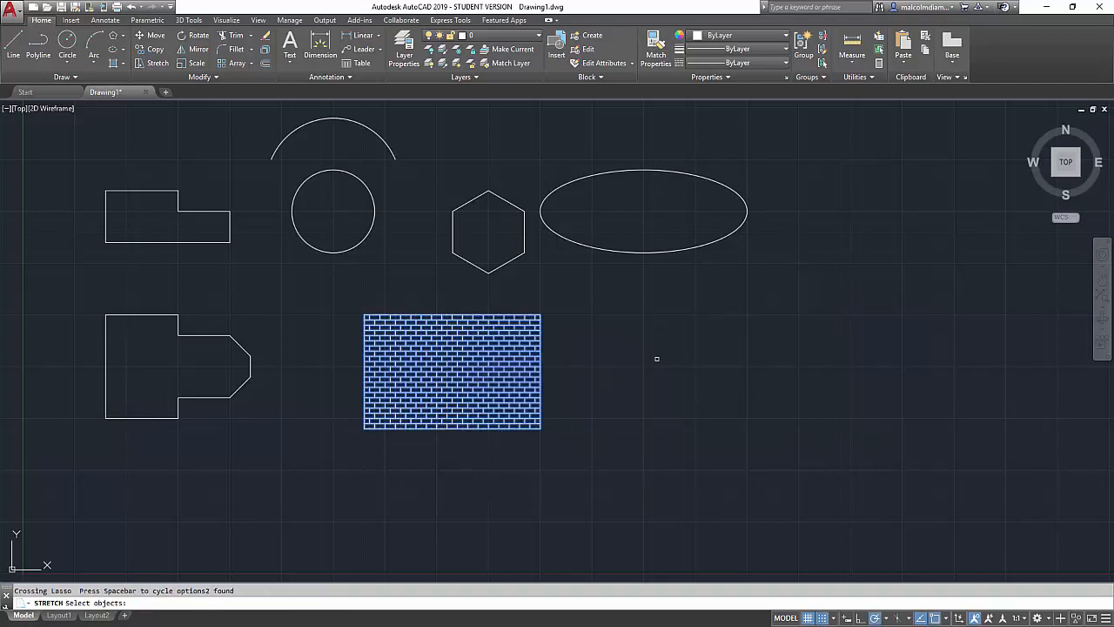
key("Return")
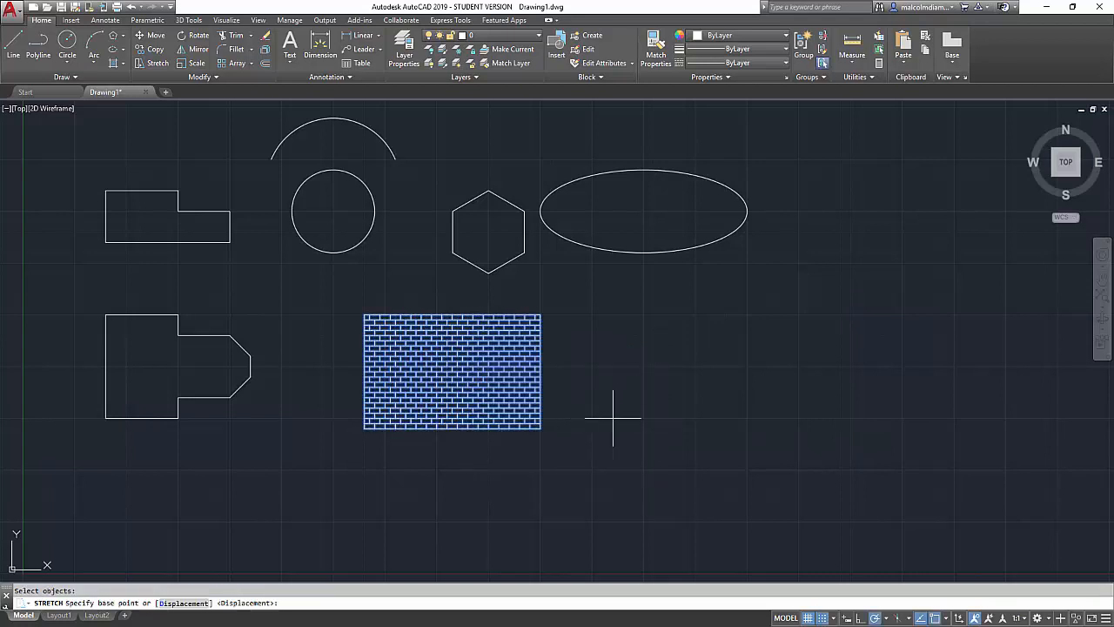
left_click(539, 428)
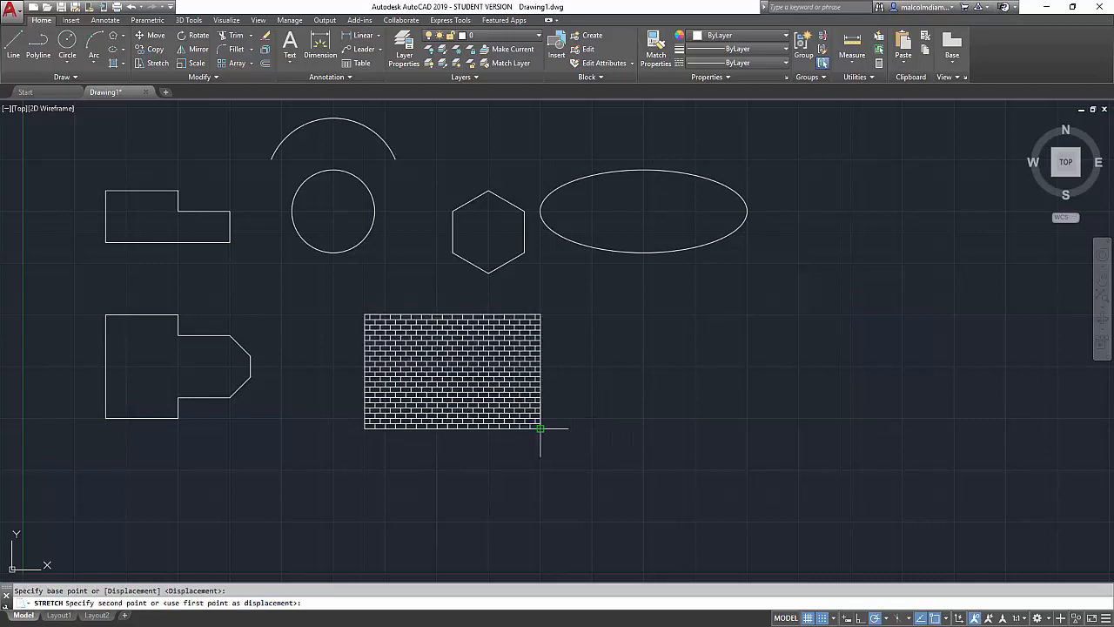
left_click(632, 457)
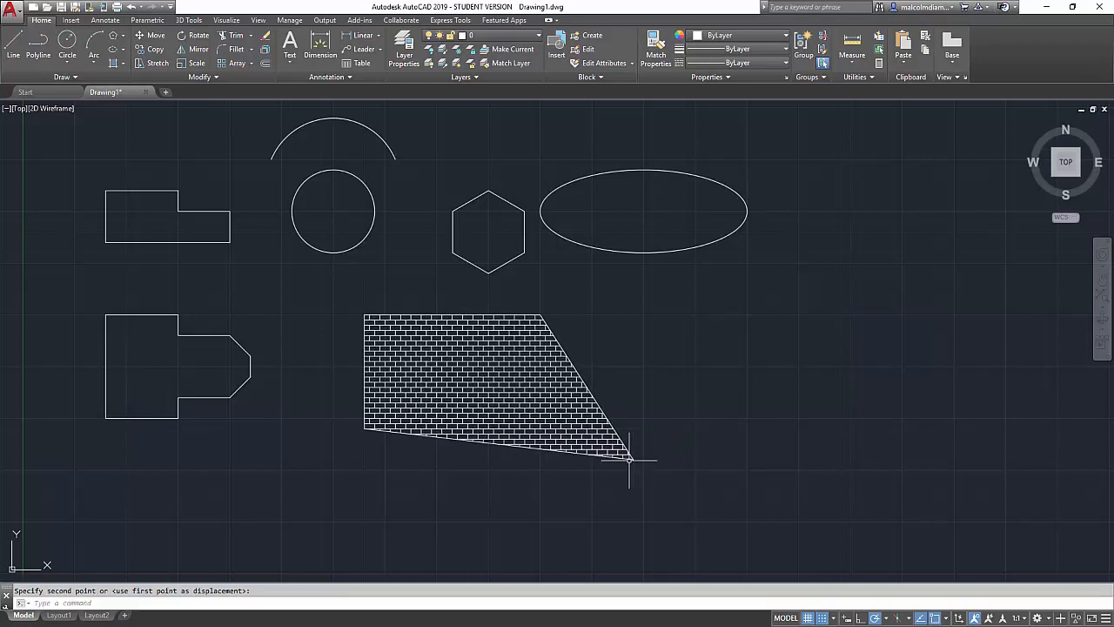